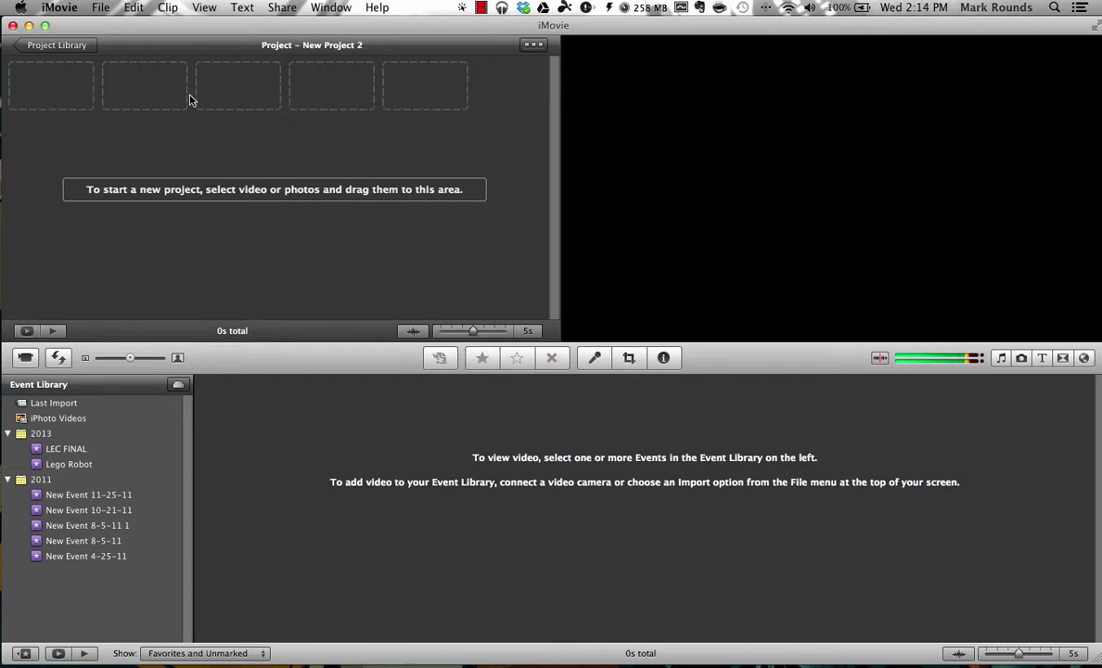
Glance at the project library twice, returning each time to the empty New Project 2.
left_click(79, 48)
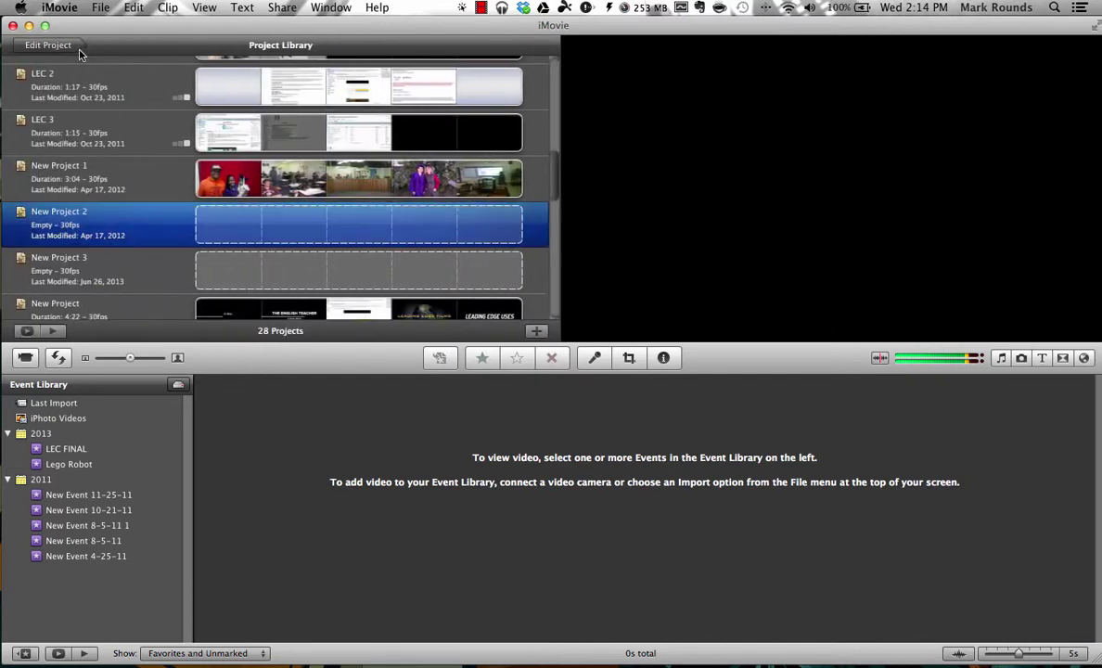
left_click(49, 46)
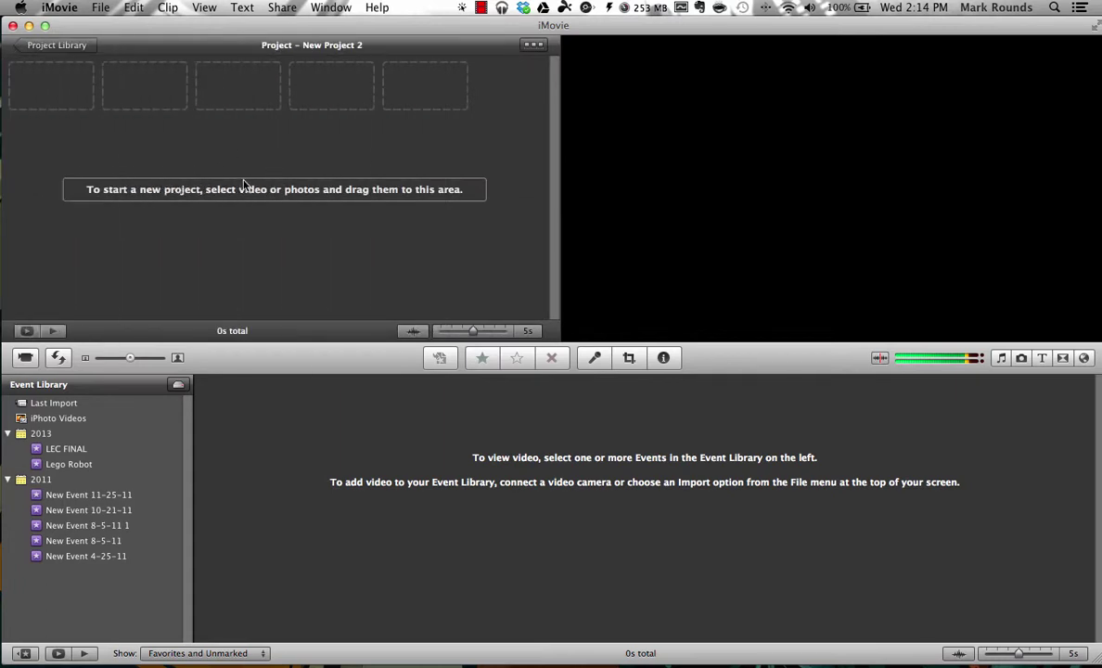
left_click(64, 44)
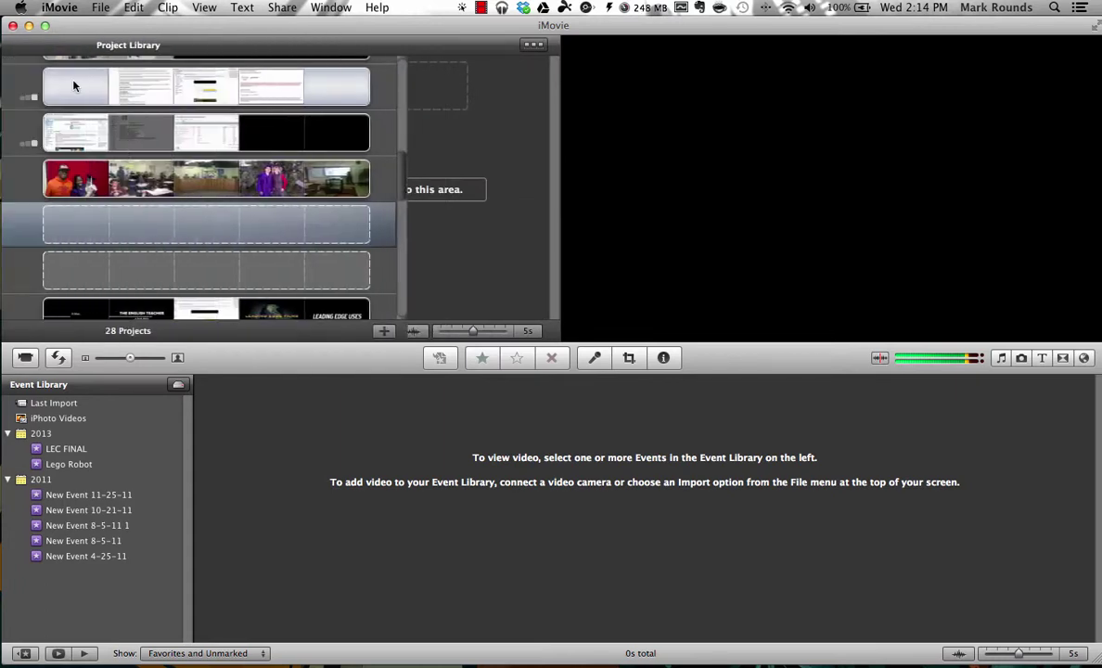
scroll(108, 125, "down", 5)
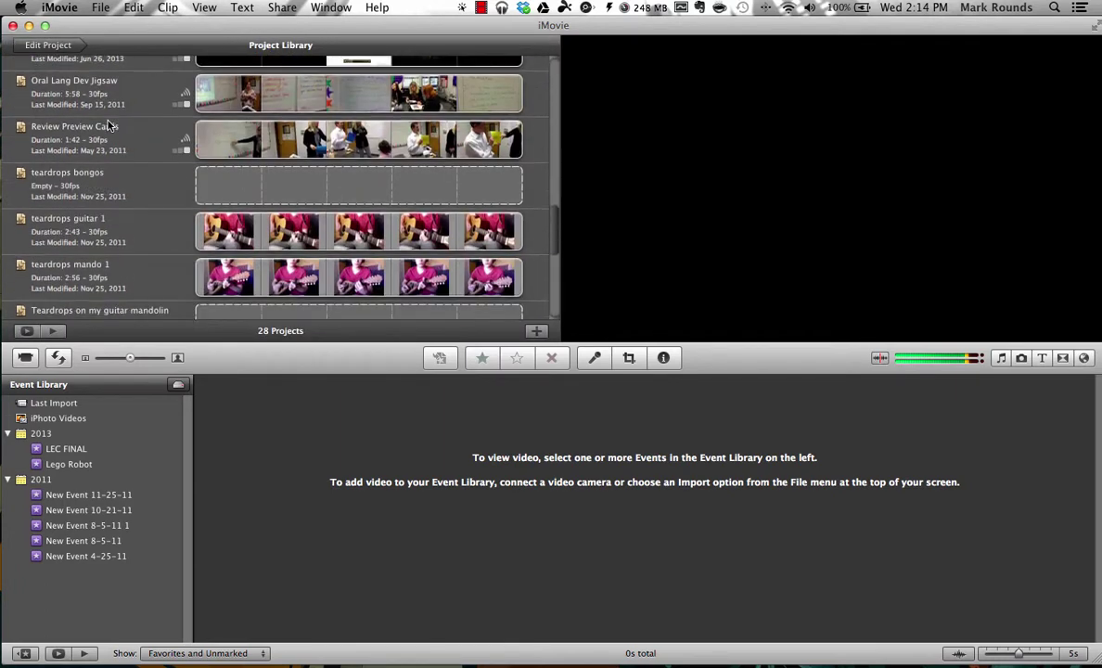
left_click(51, 45)
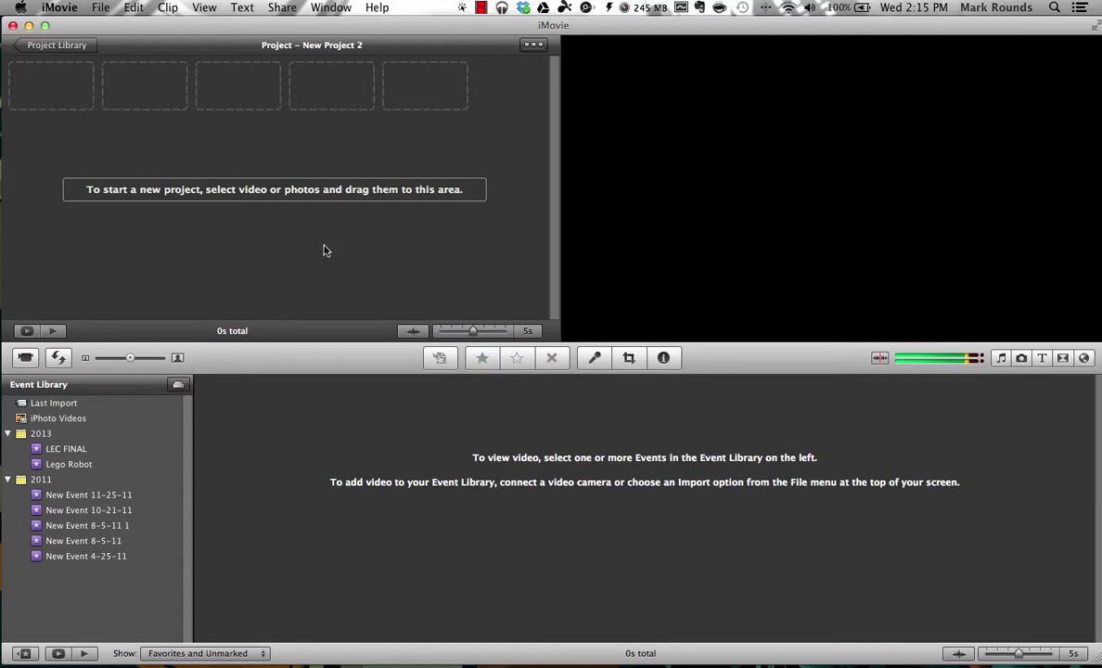
Browse the LEC FINAL, Lego Robot and Last Import events, marking a 4-second Lego Robot range.
left_click(75, 451)
left_click(65, 464)
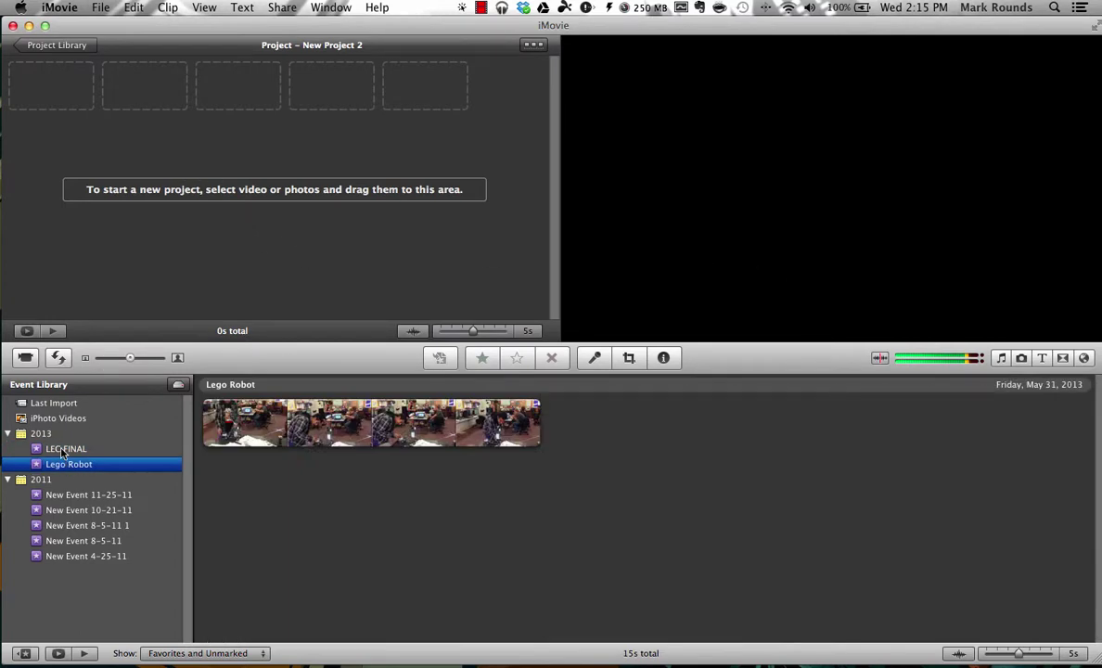
left_click(275, 438)
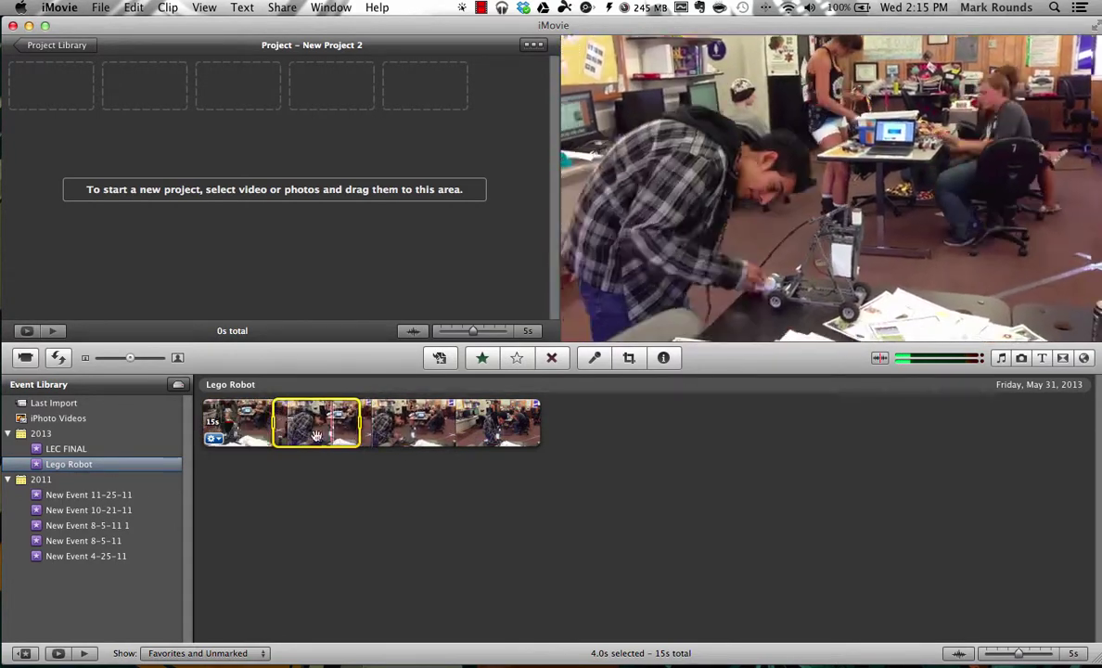
left_click(53, 404)
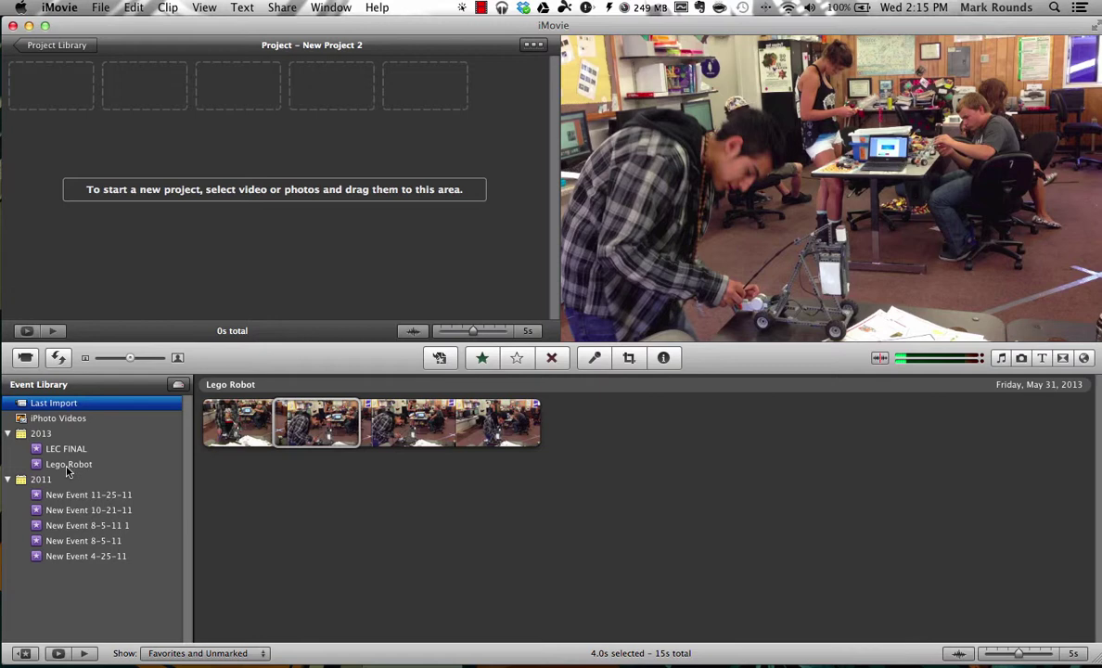
left_click(80, 466)
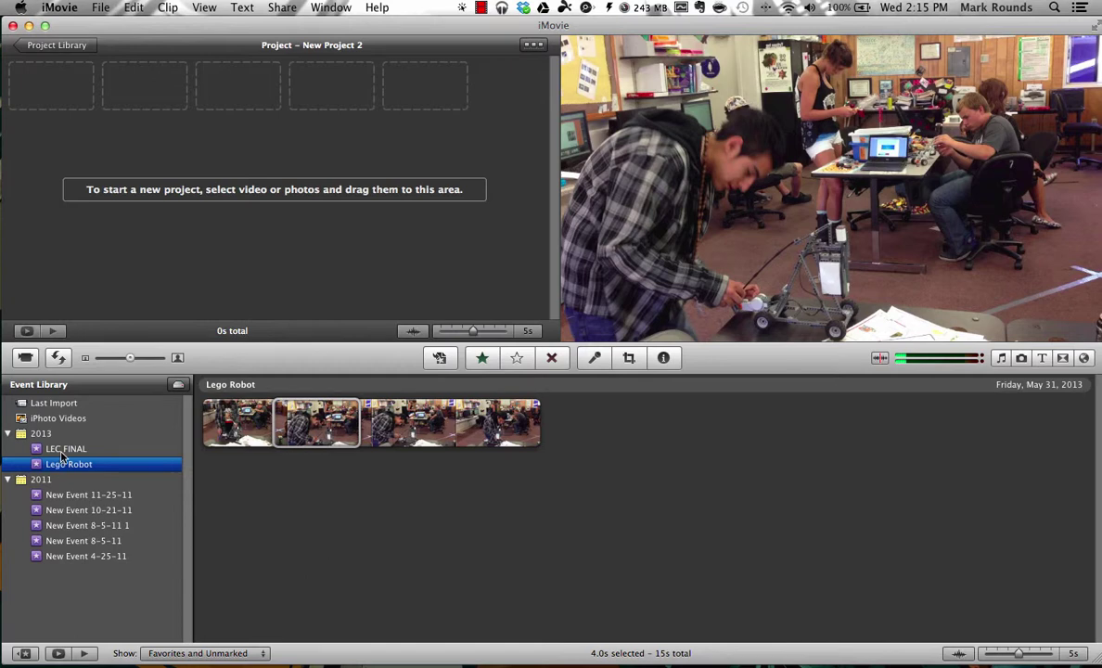
Look through New Event 11-25-11 and New Event 10-21-11, ending on LEC FINAL's clips.
left_click(63, 452)
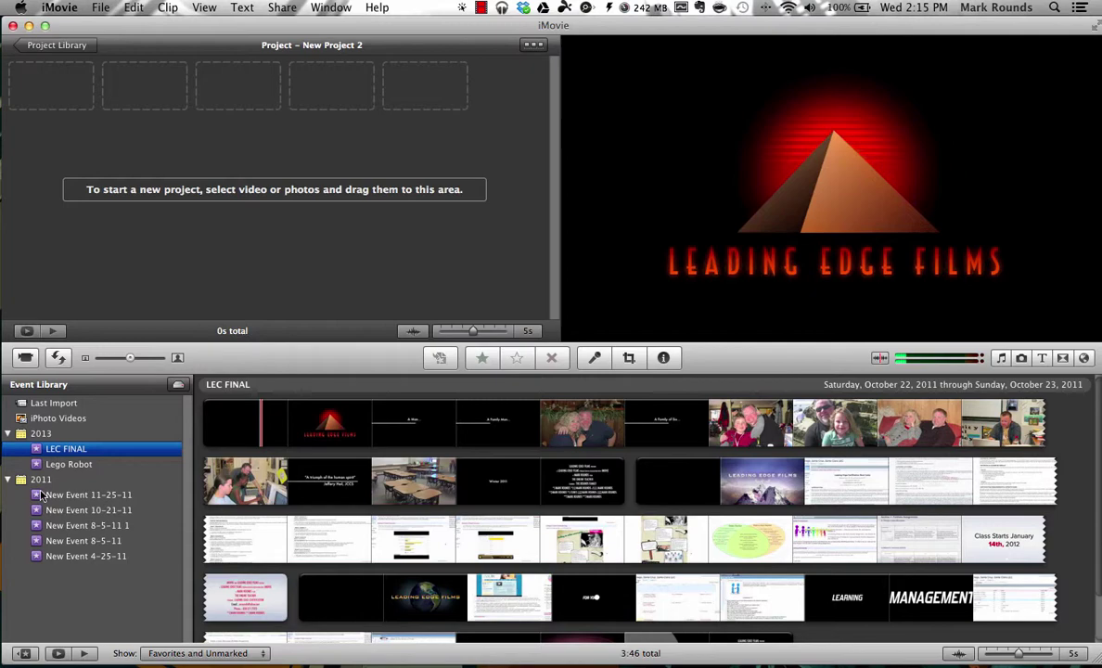
left_click(56, 497)
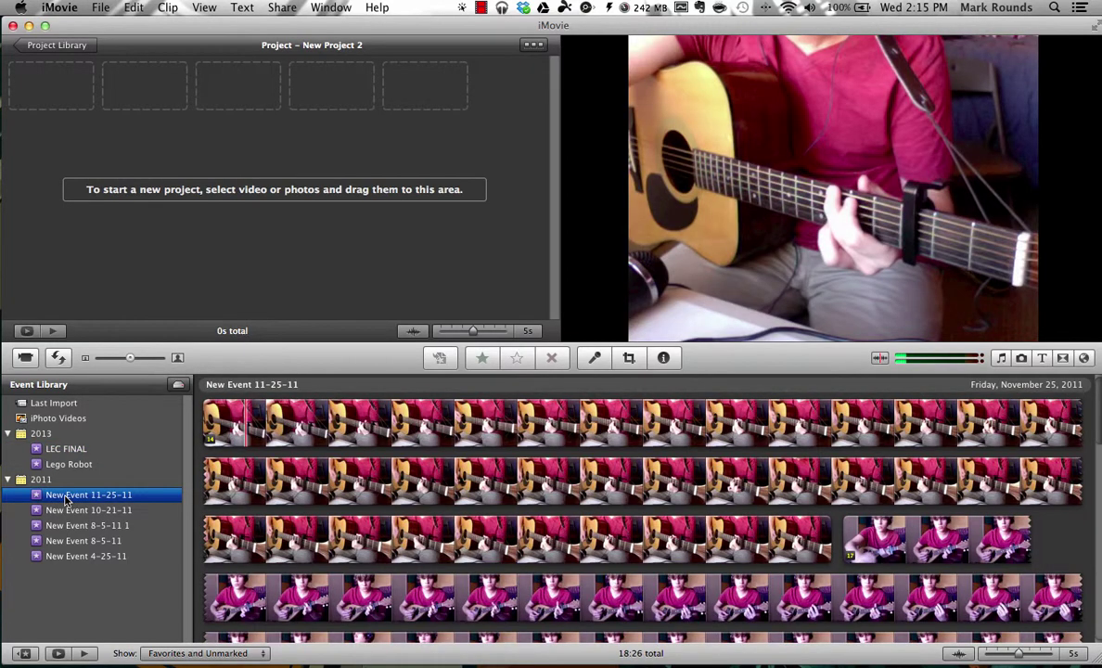
left_click(74, 512)
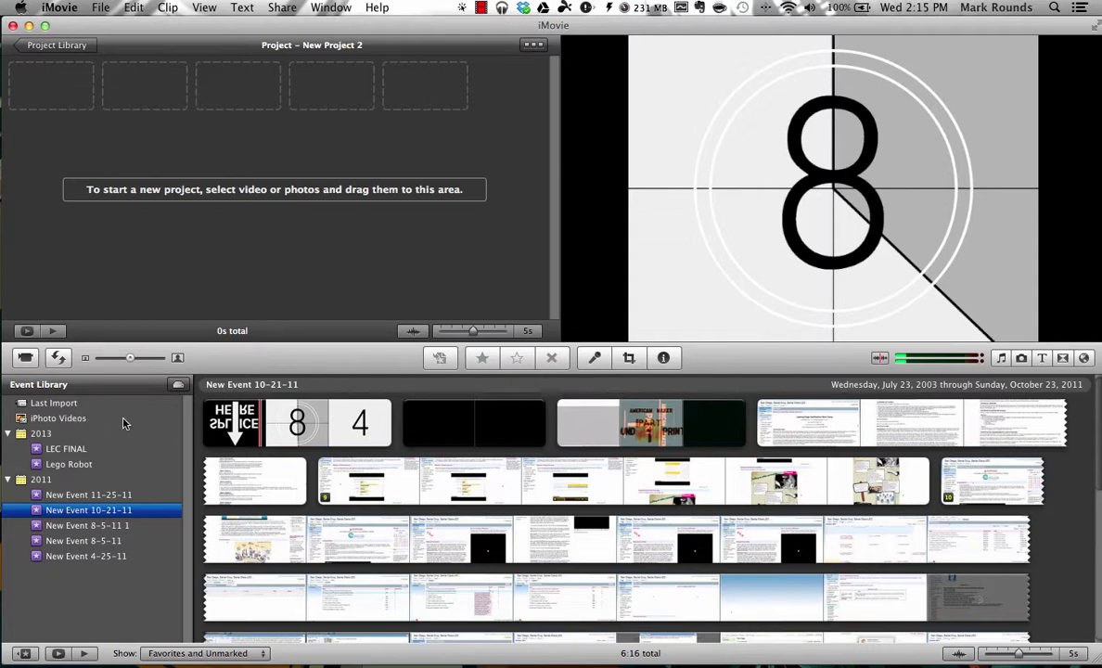
left_click(67, 450)
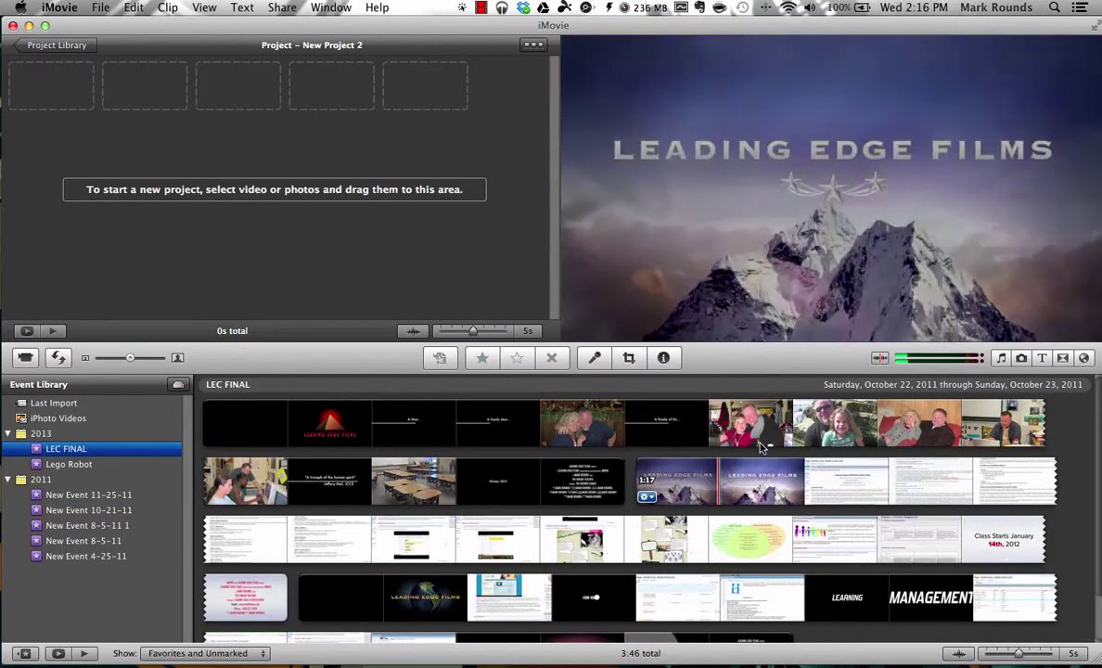
Show the music and sound effects browser with the iLife Ambience sound effects listed.
left_click(1001, 358)
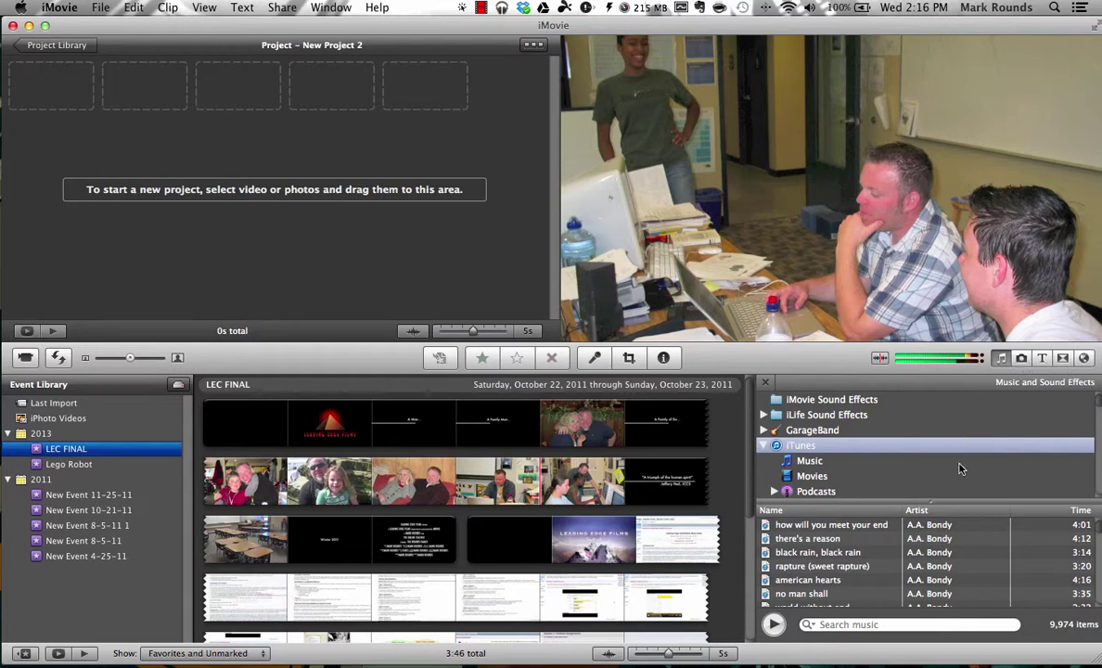
scroll(914, 549, "down", 15)
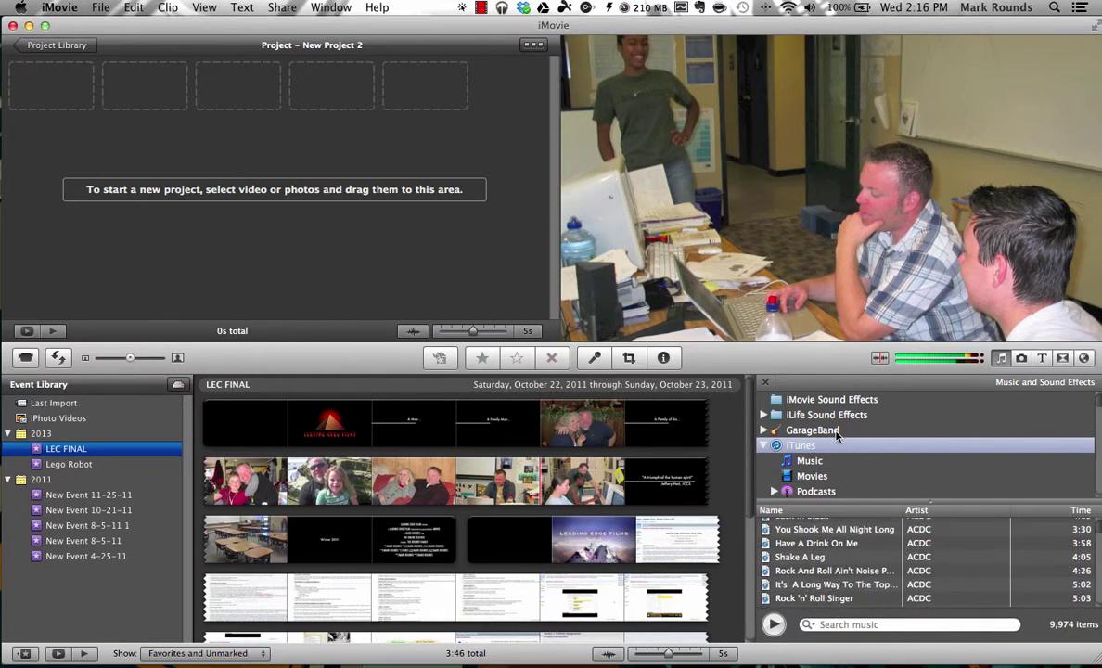
left_click(762, 415)
left_click(803, 433)
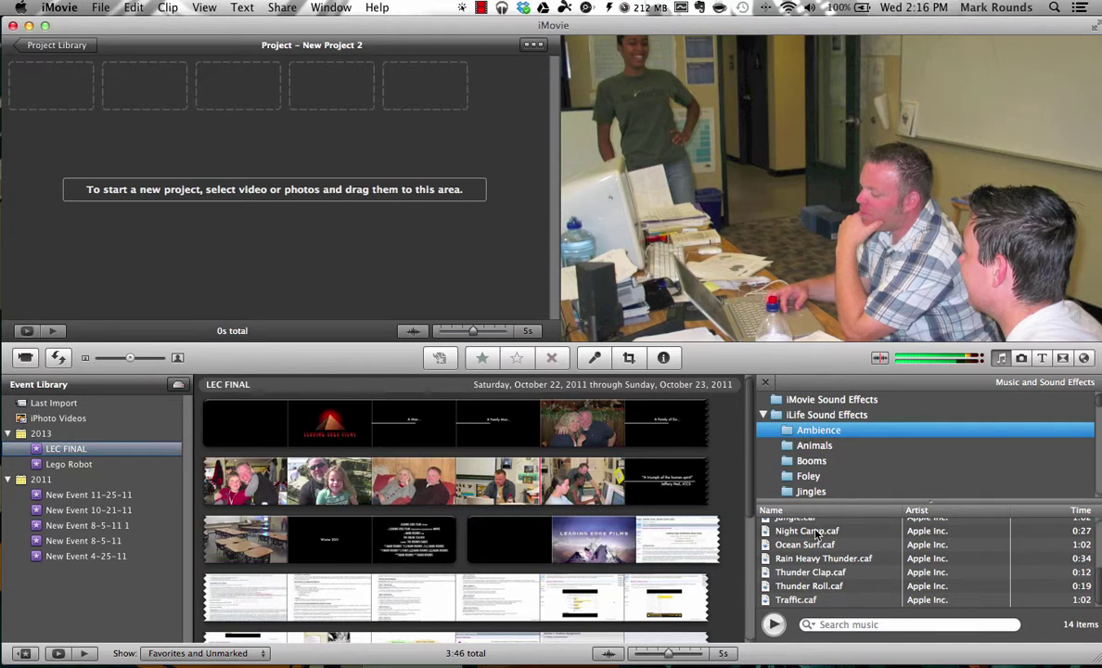
Tour the Photos, Titles and Transitions browsers, then scroll through Maps, Backgrounds and Animatics.
left_click(1021, 358)
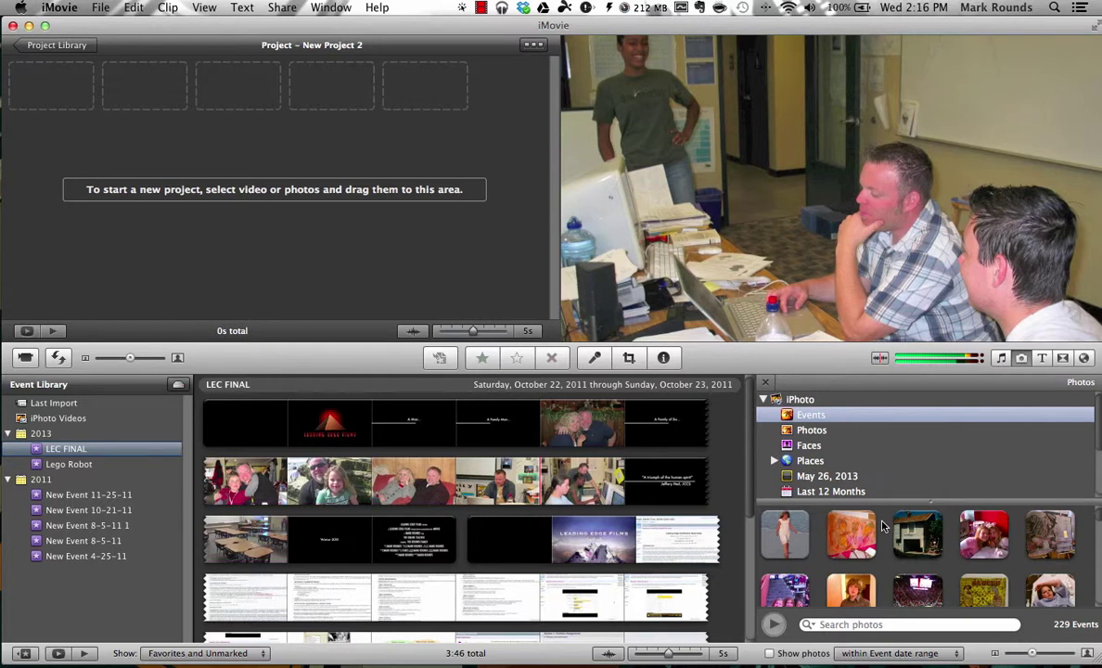
left_click(1040, 359)
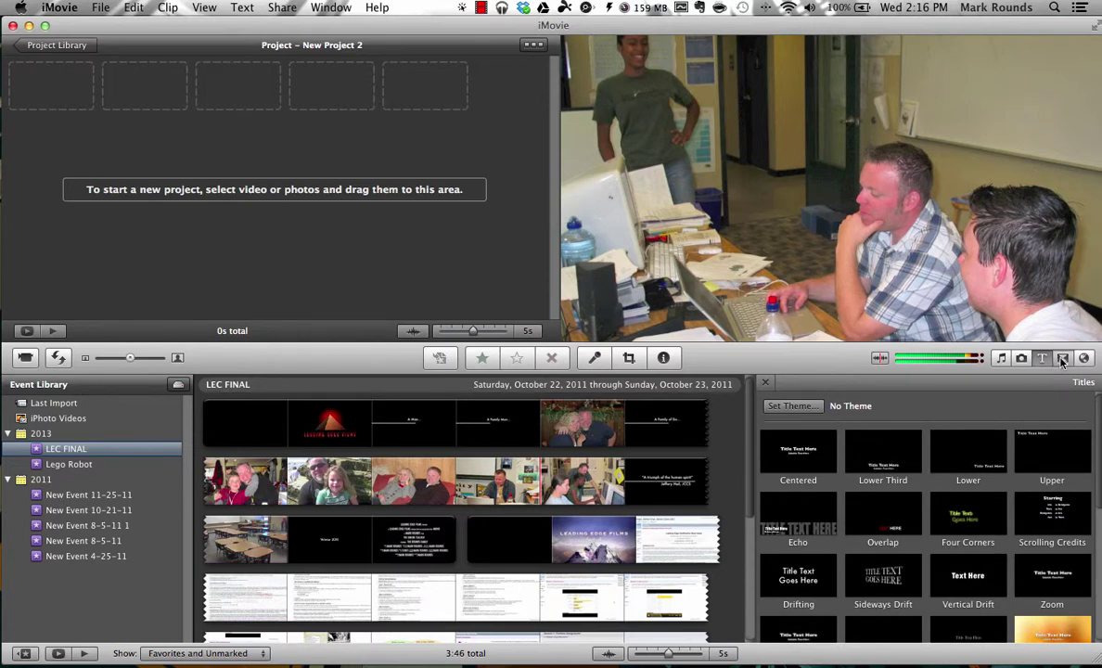
left_click(1062, 358)
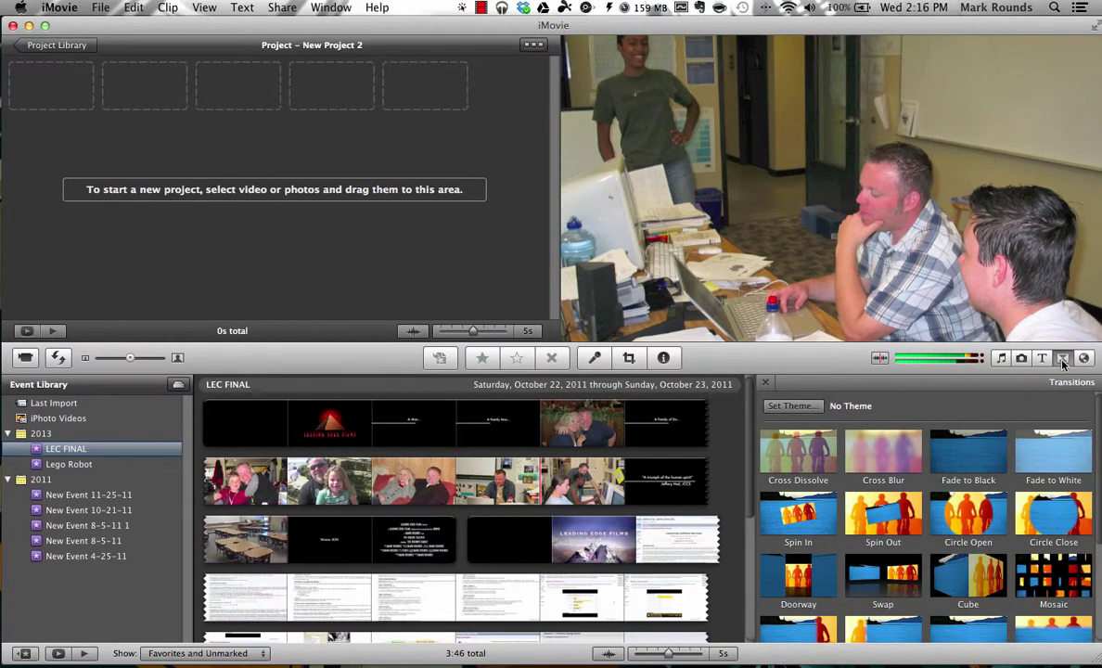
left_click(1083, 359)
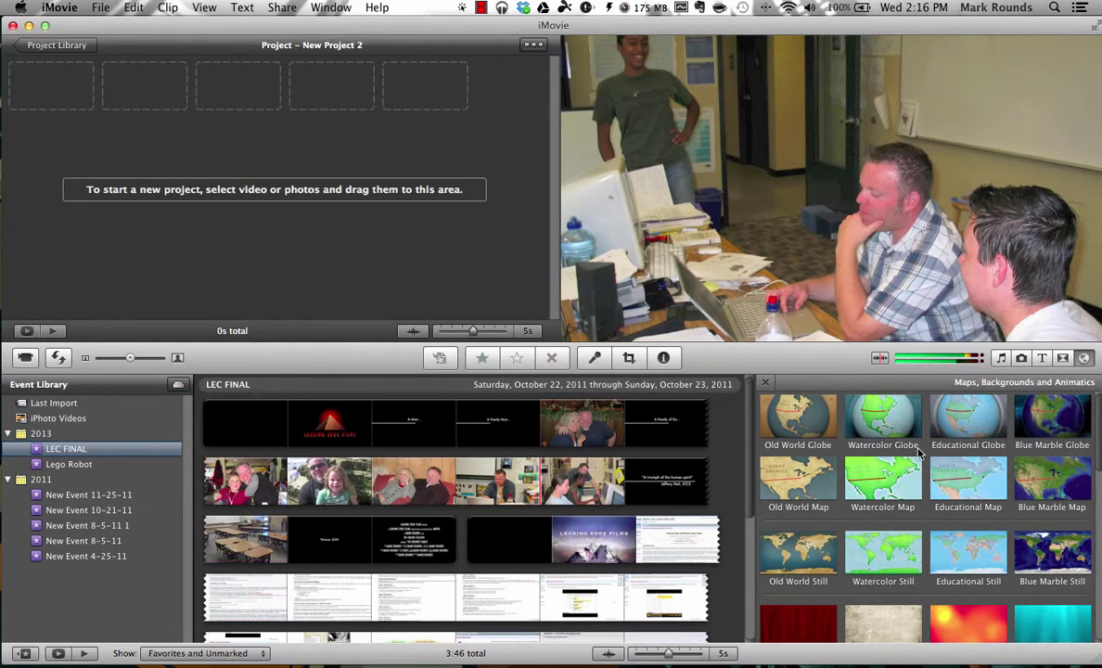
scroll(918, 452, "down", 5)
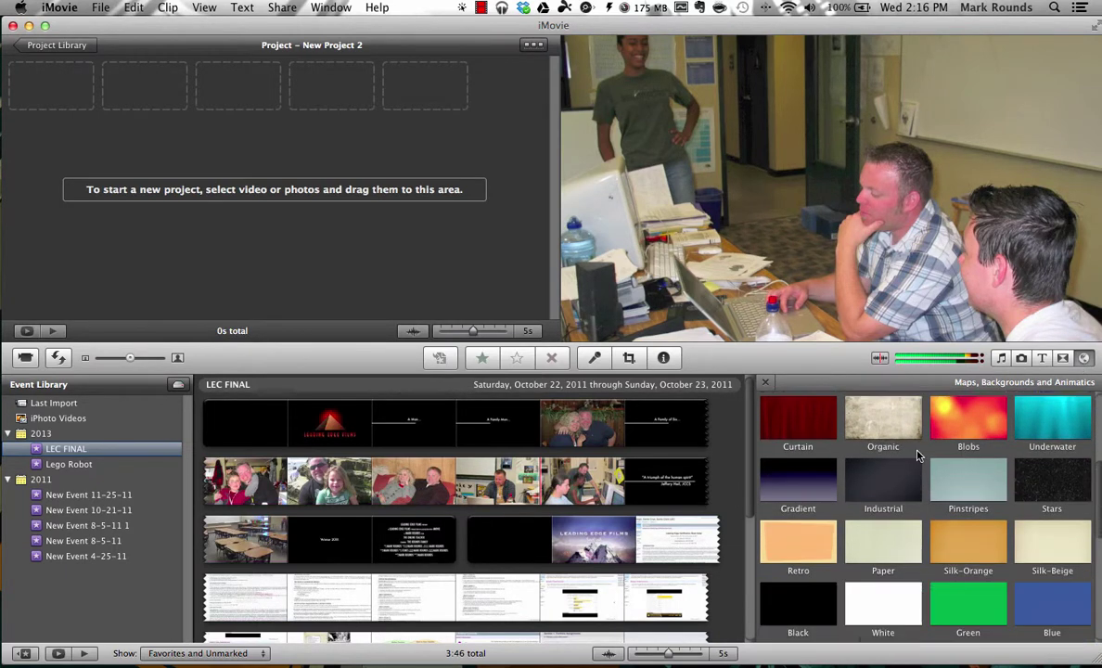
scroll(916, 455, "down", 6)
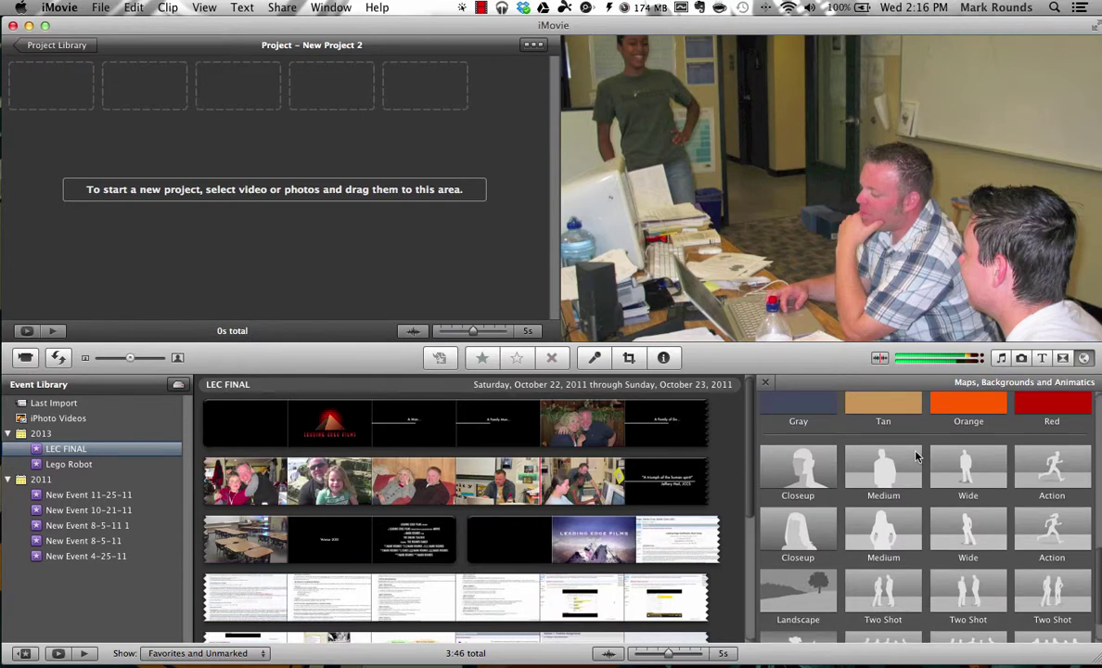
scroll(906, 452, "down", 2)
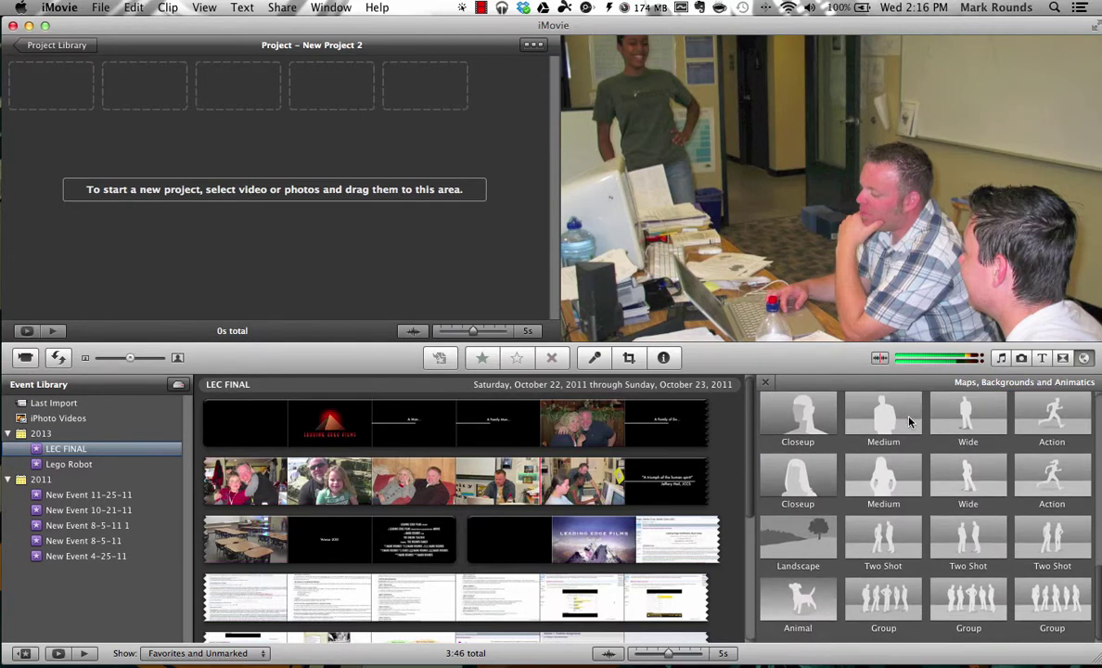
scroll(909, 421, "up", 10)
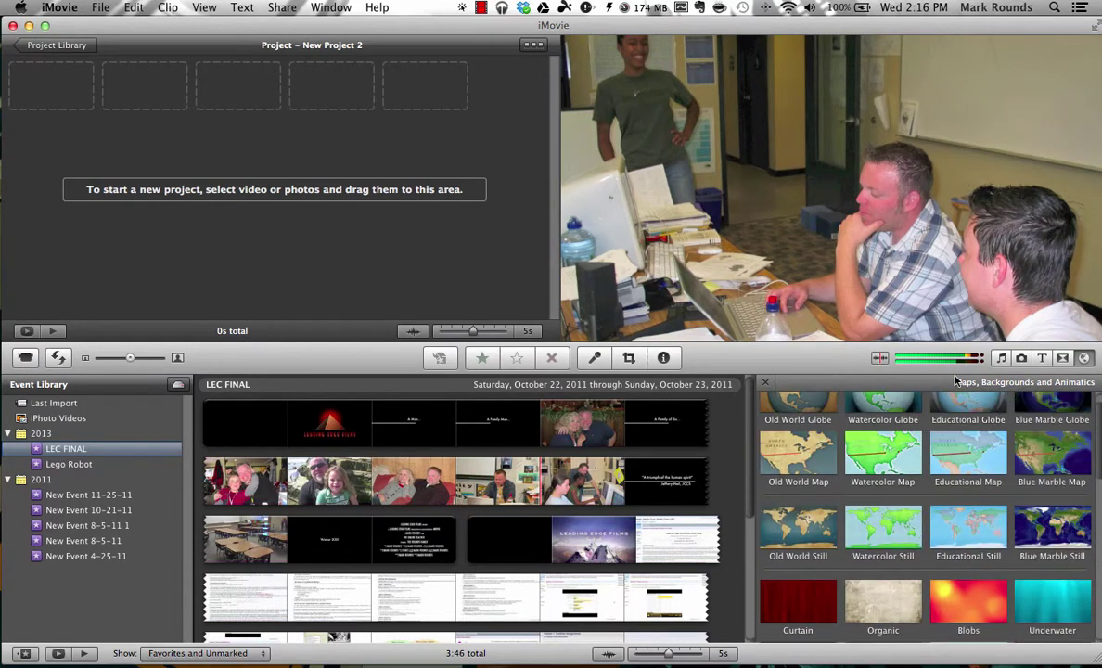
Close the Maps browser, preview the LEC FINAL footage, and start File > Import > Movies.
left_click(765, 383)
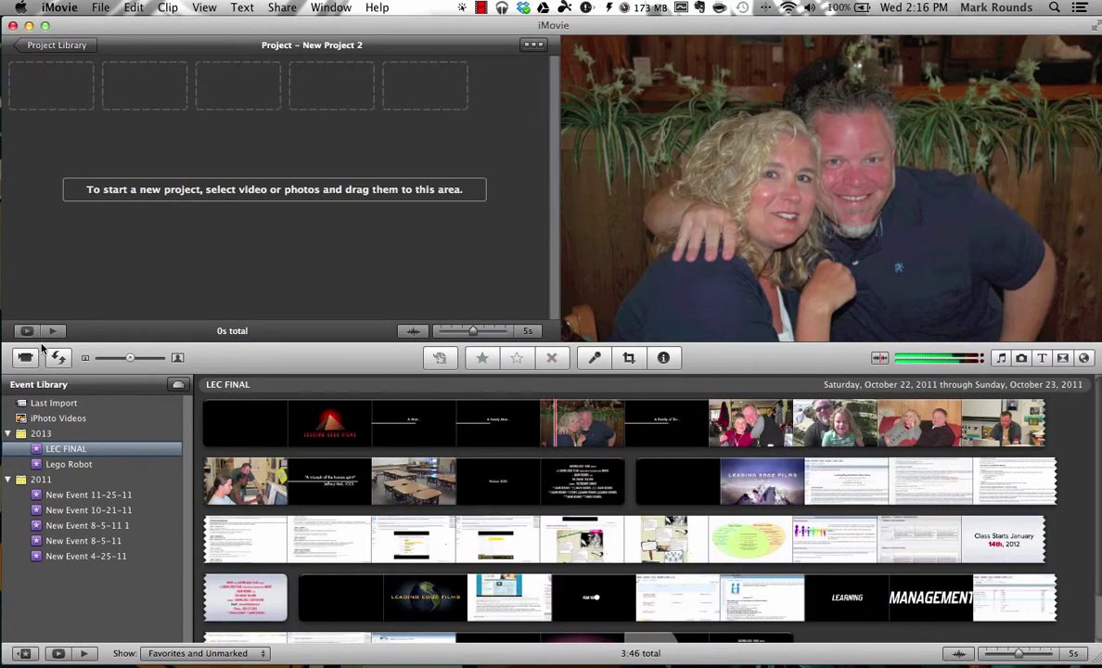
key("space")
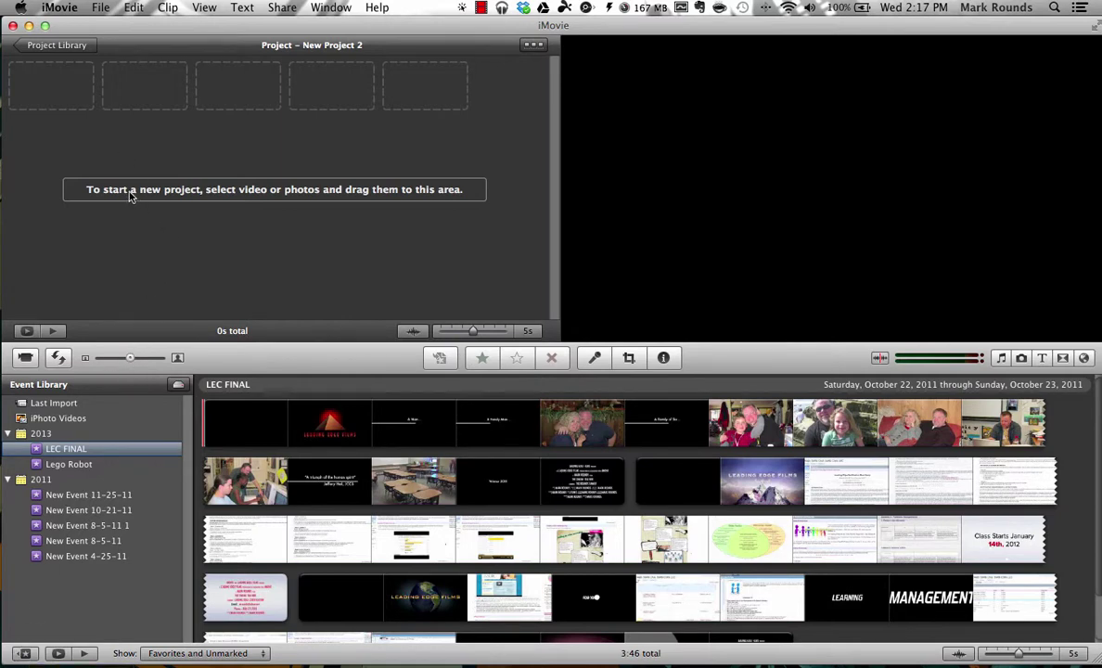
left_click(102, 8)
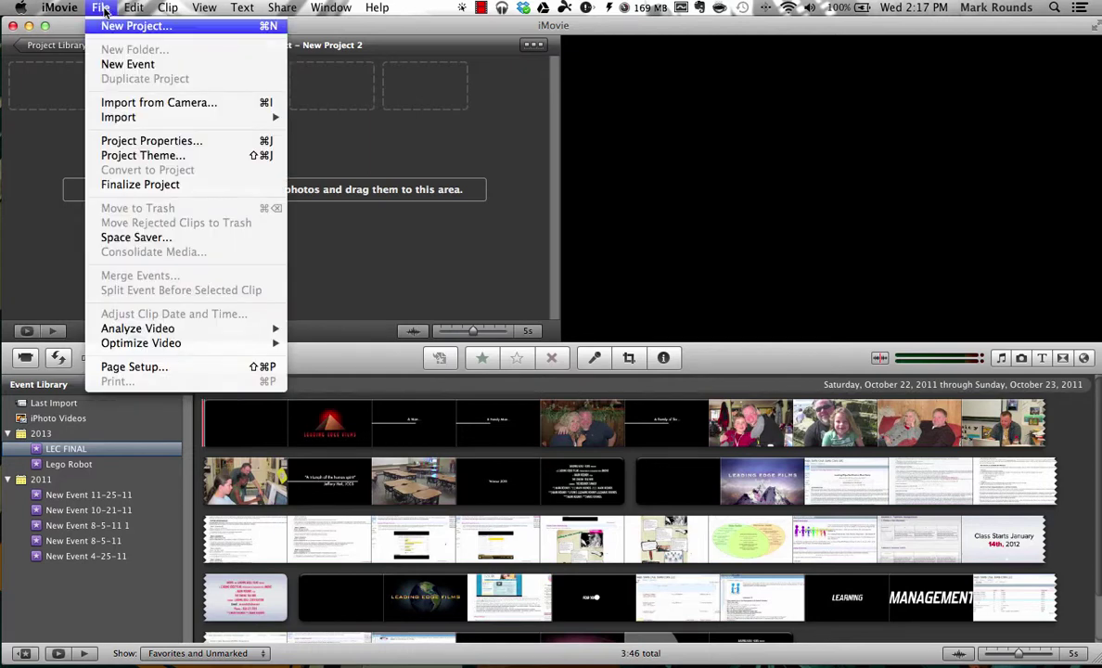
mouse_move(120, 119)
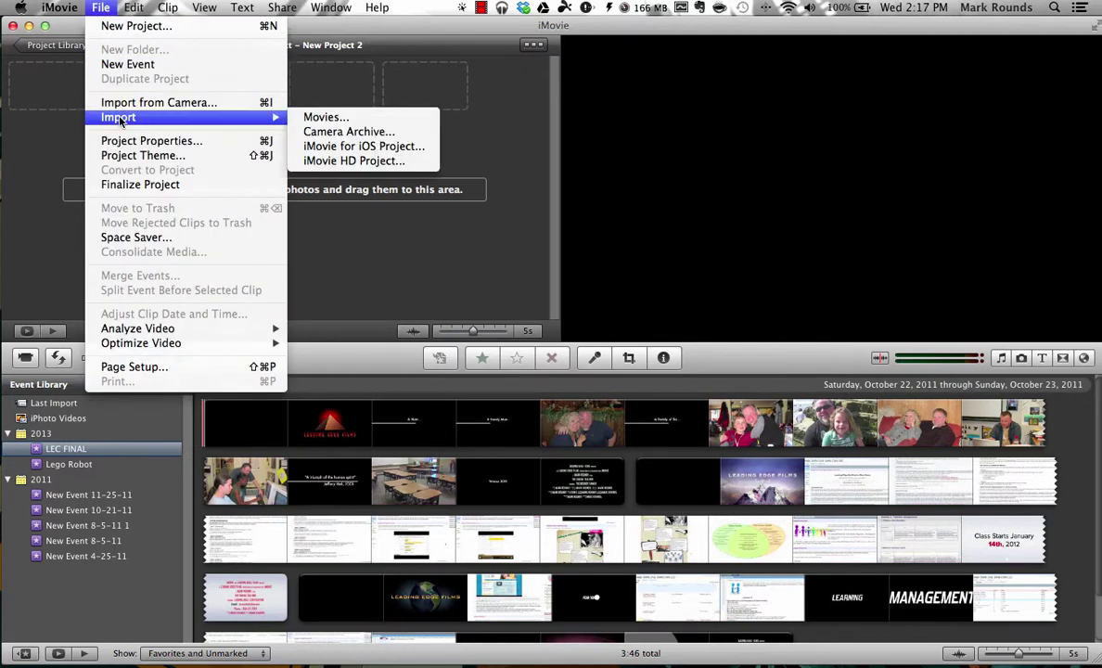
left_click(326, 118)
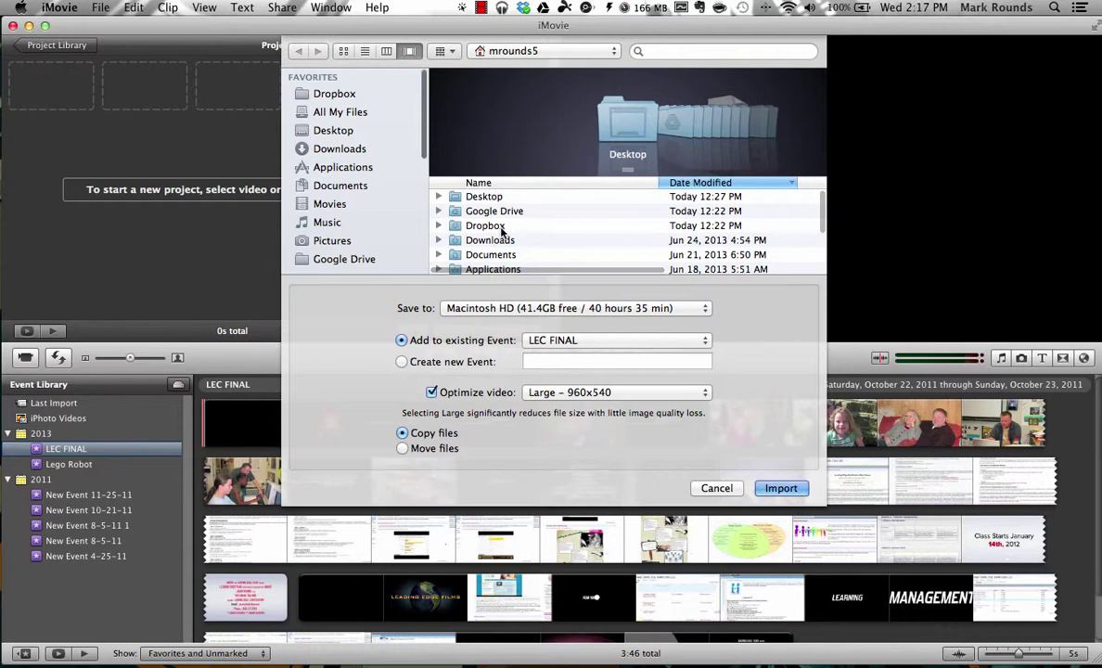
Choose 2walletmac.m4v from the Desktop, importing it into a new event named 'iMovie Tutorial'.
left_click(334, 134)
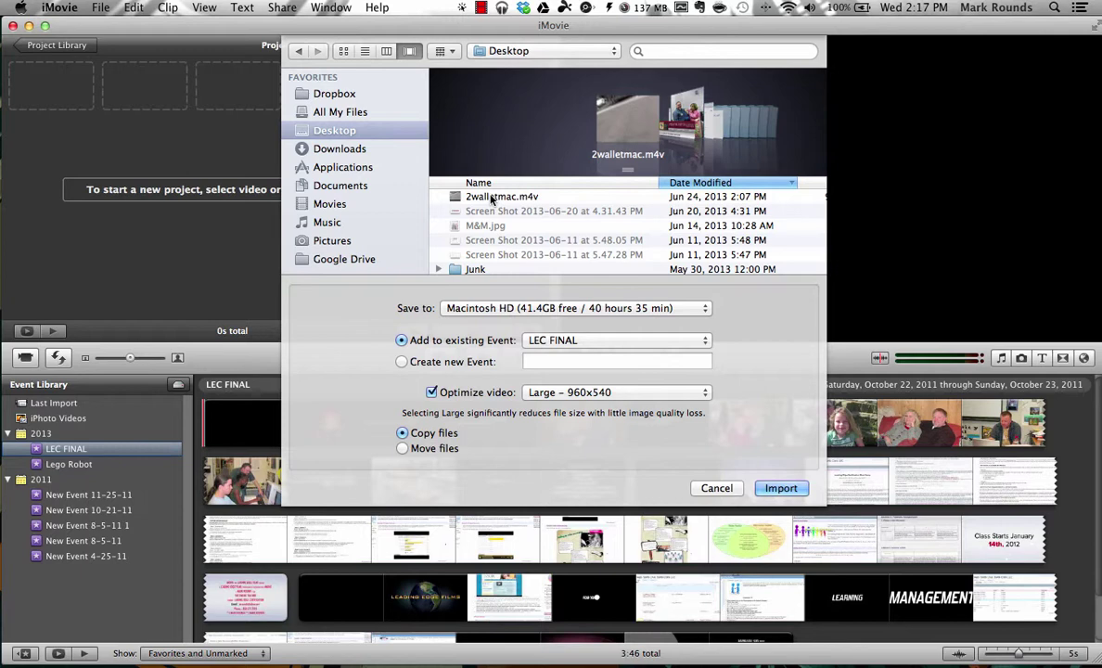
left_click(491, 198)
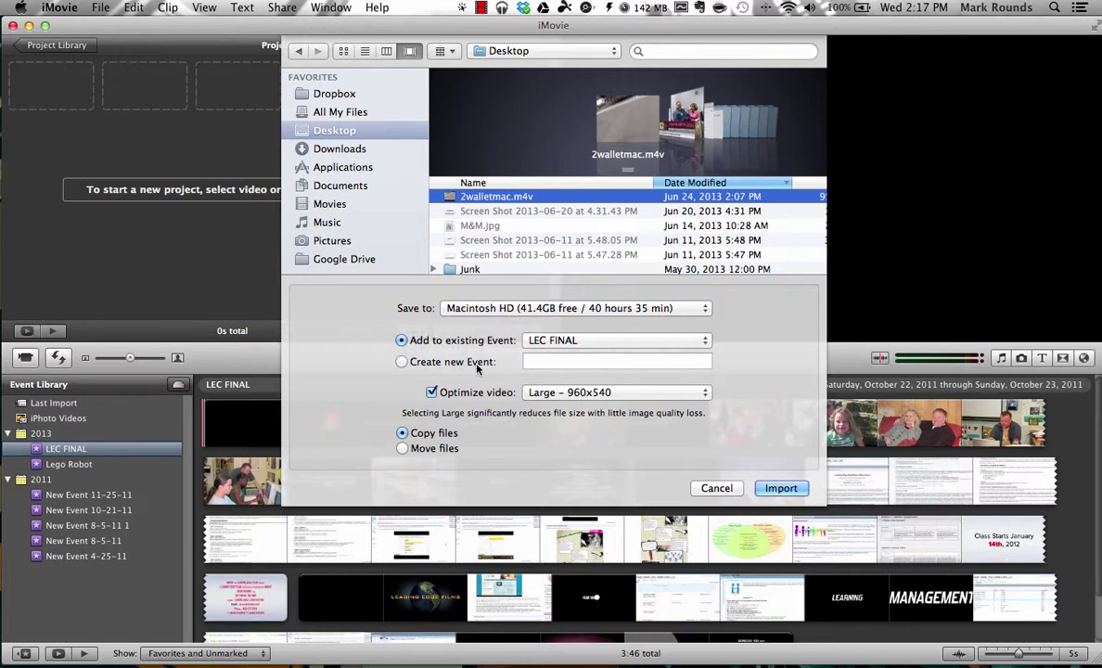
left_click(401, 362)
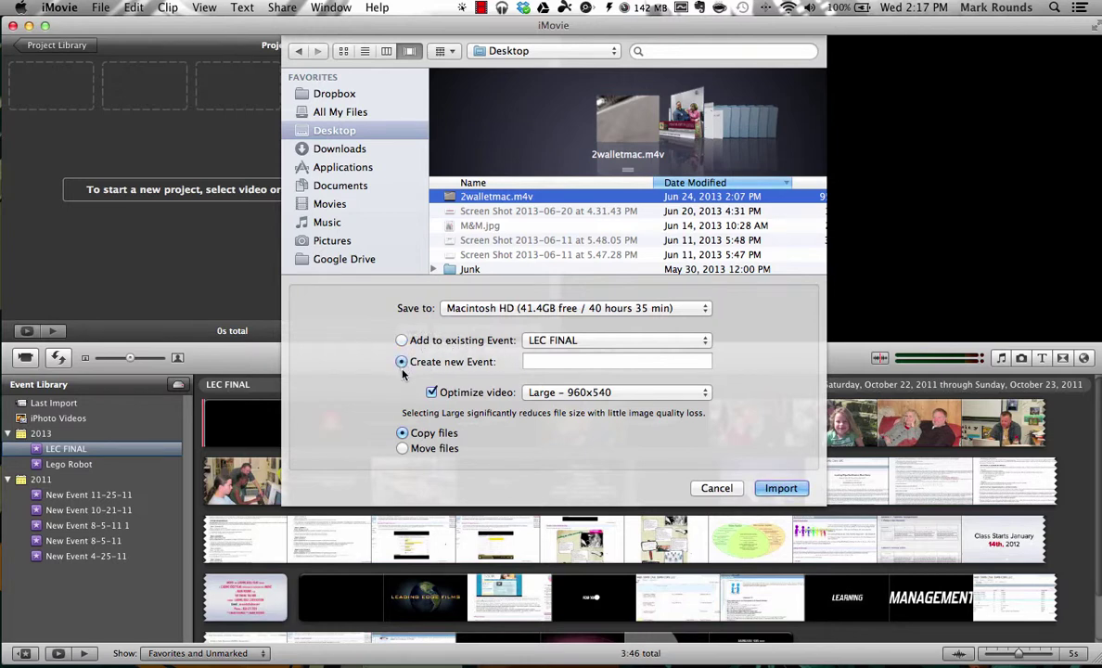
left_click(552, 361)
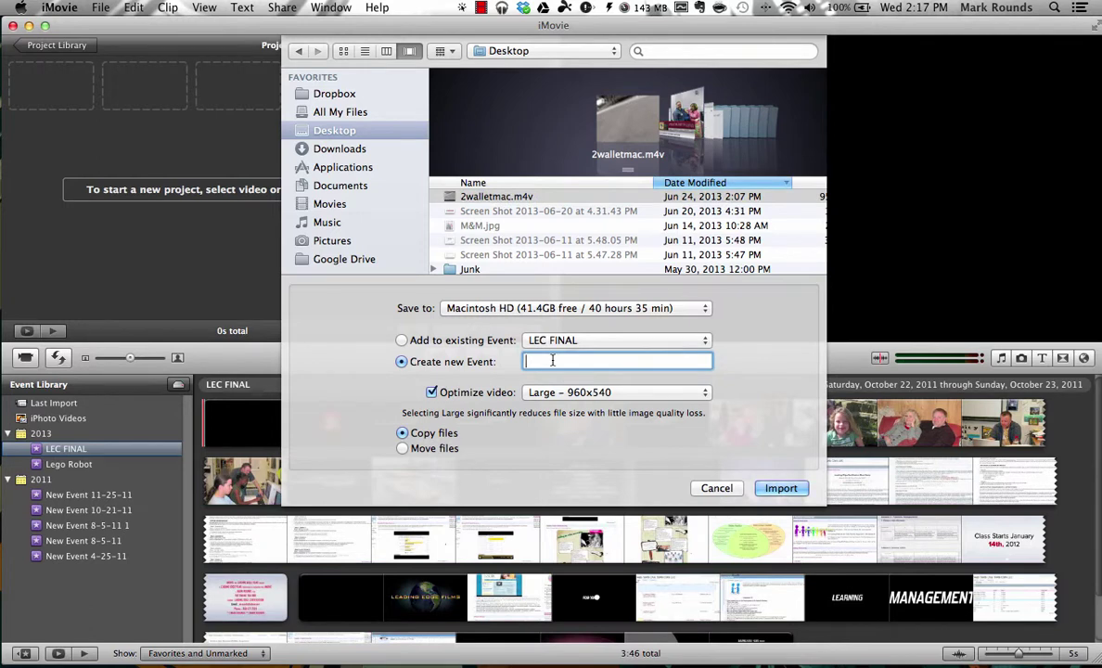
type("Imovie")
key("BackSpace")
key("BackSpace")
key("BackSpace")
key("BackSpace")
key("BackSpace")
key("BackSpace")
type("iMovie Tutorial")
Run the import so the iMovie Tutorial event holds the wallet video's 3:41 of clips.
left_click(780, 489)
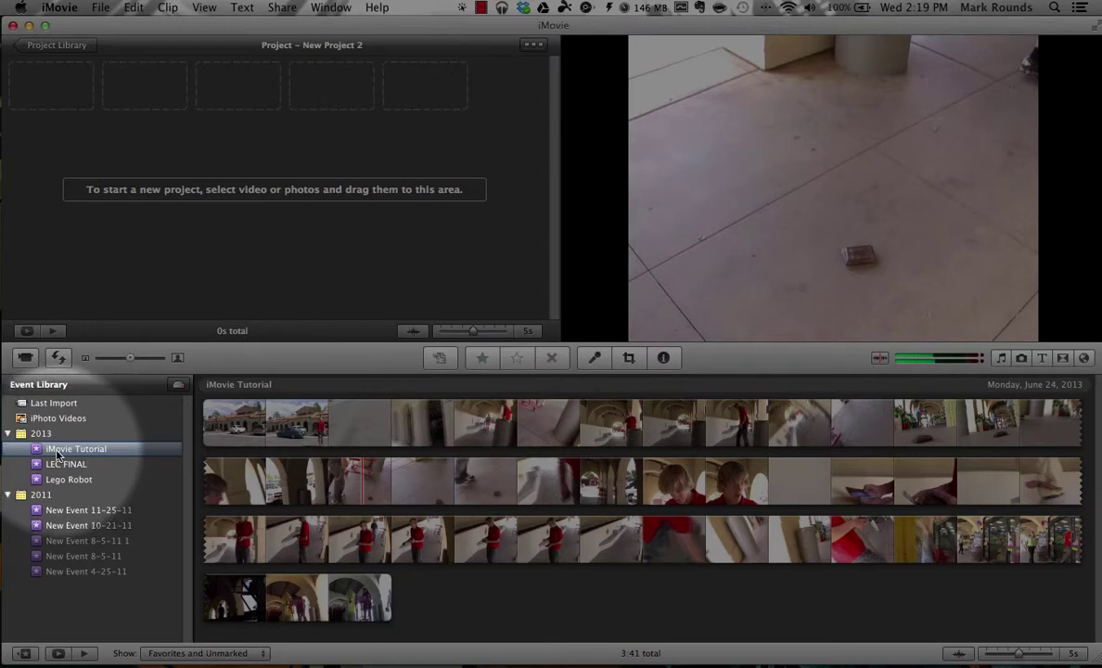
left_click(57, 451)
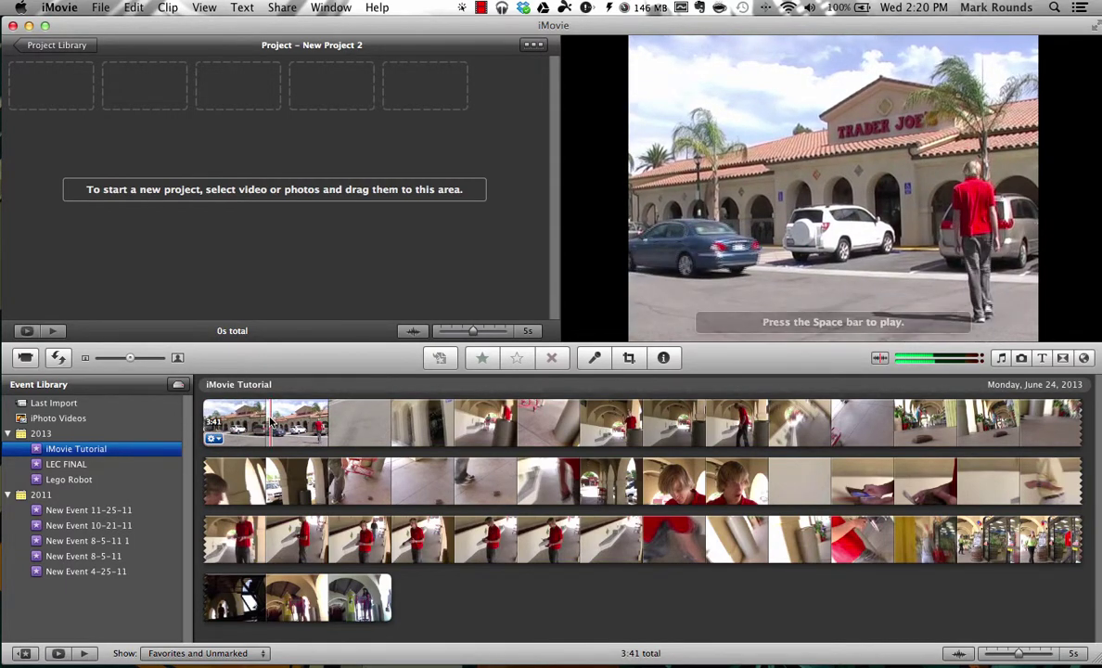
key("space")
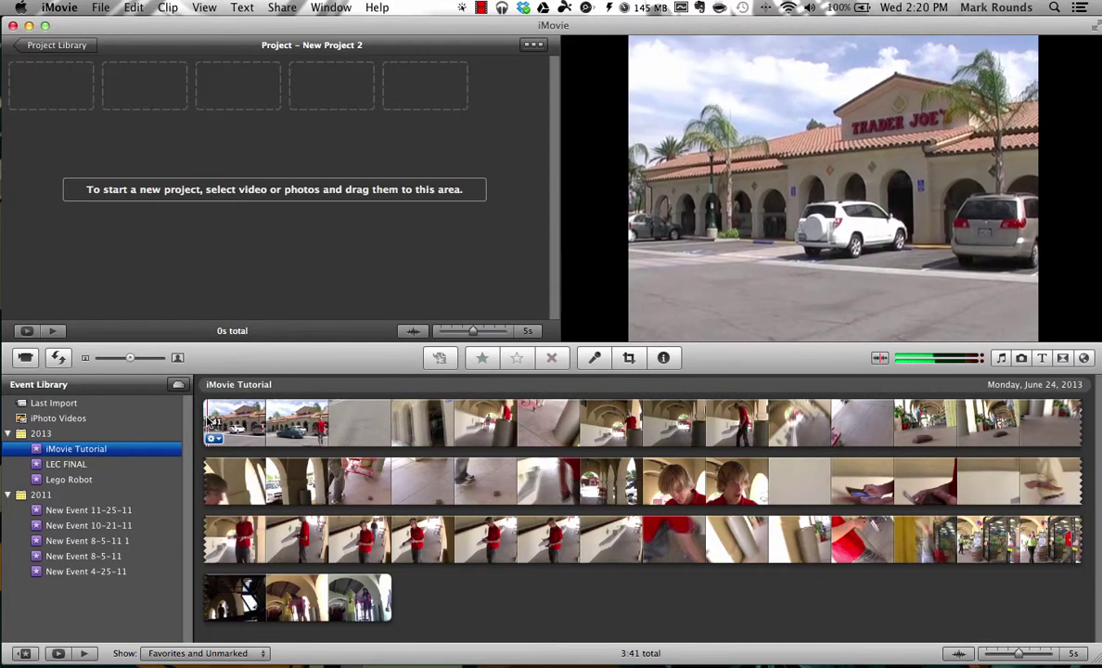
key("space")
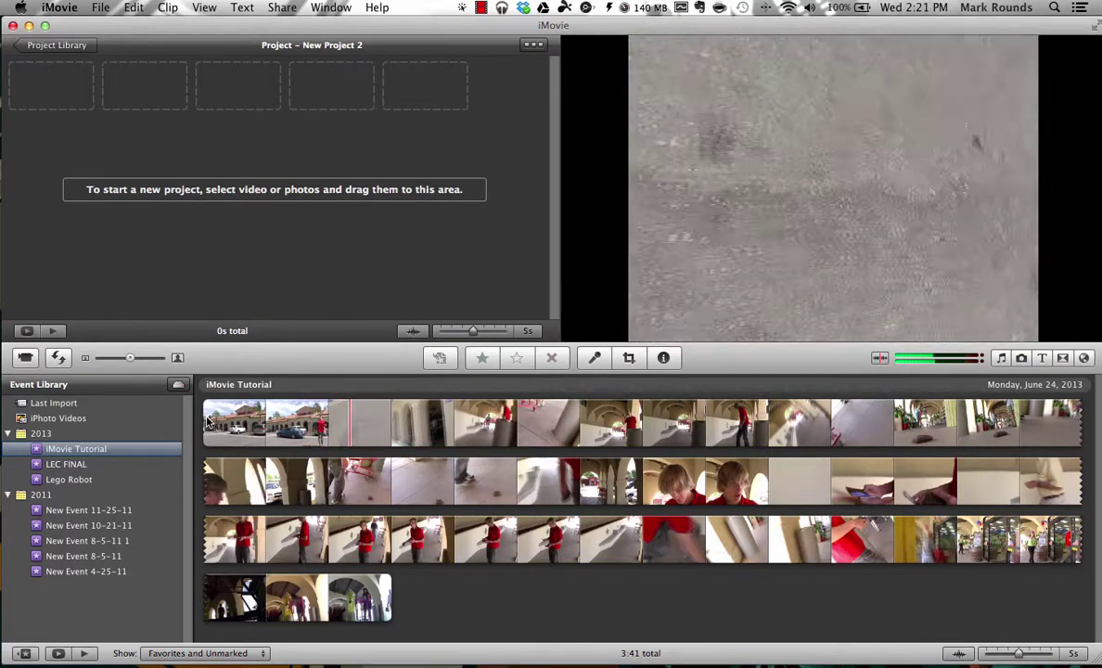
key("space")
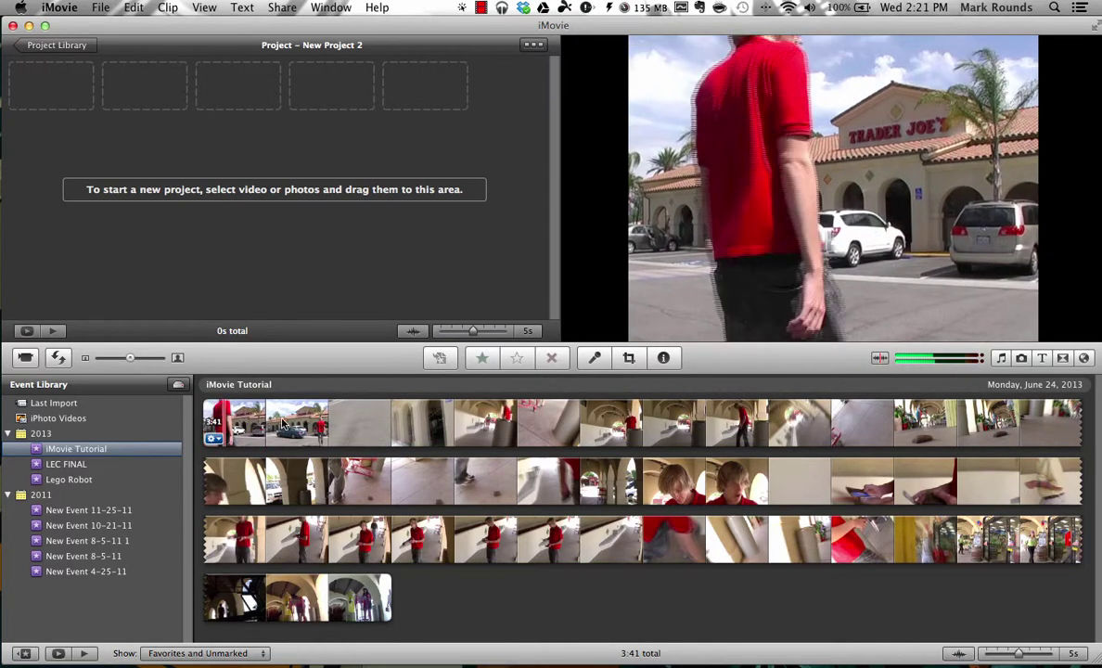
left_click(290, 423)
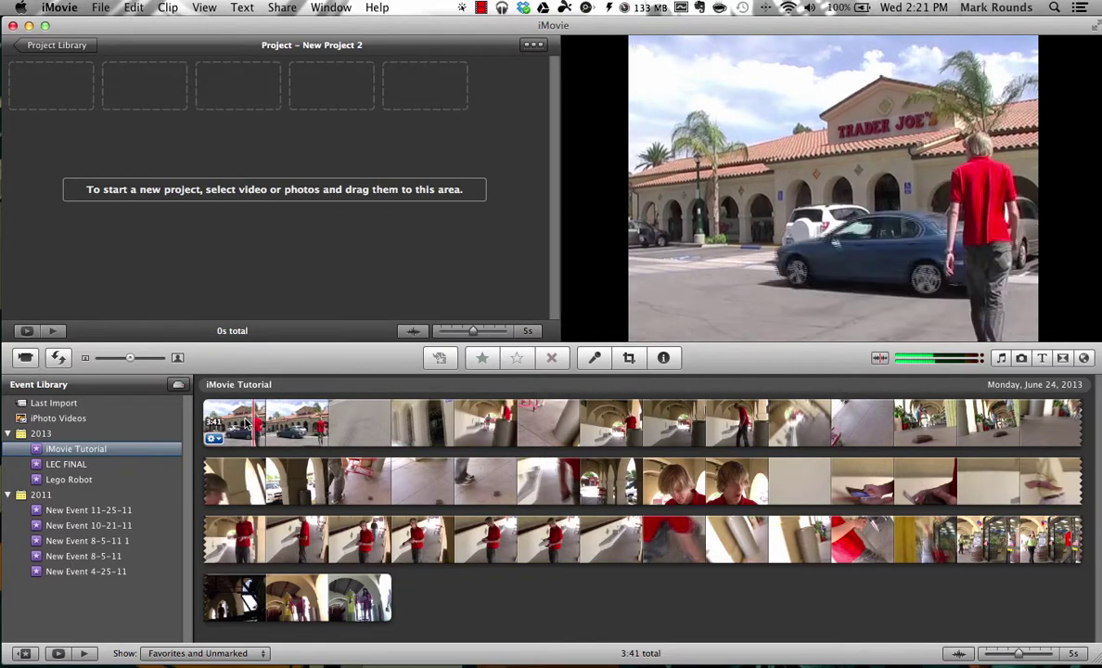
key("space")
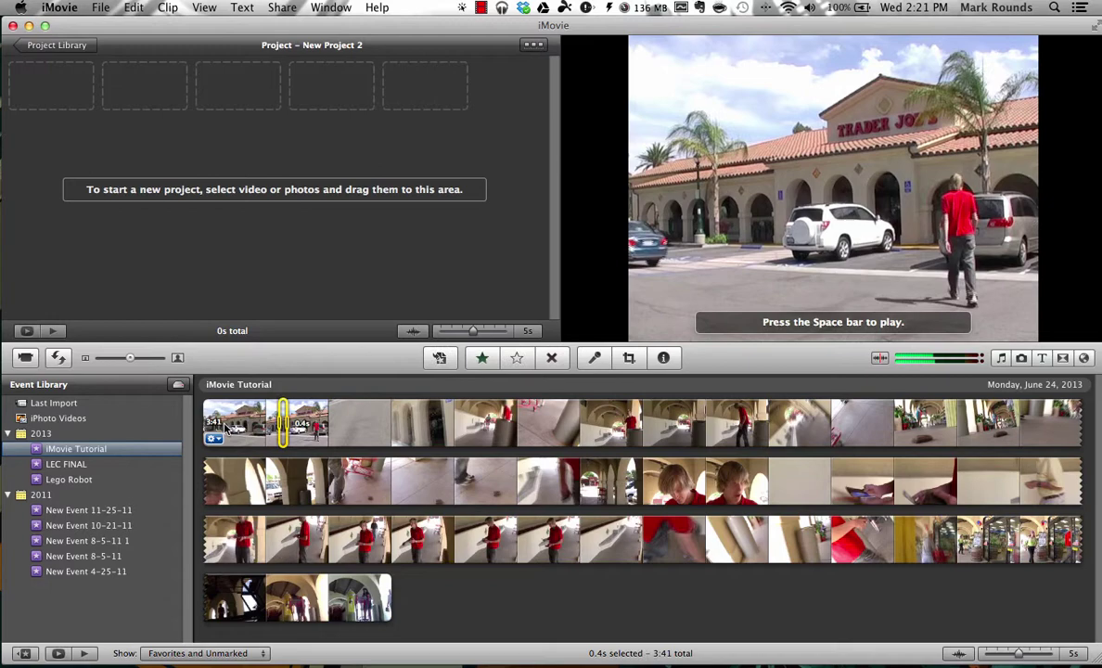
Select about 6.3 seconds of the first event clip, the man walking to Trader Joe's.
left_click(255, 428)
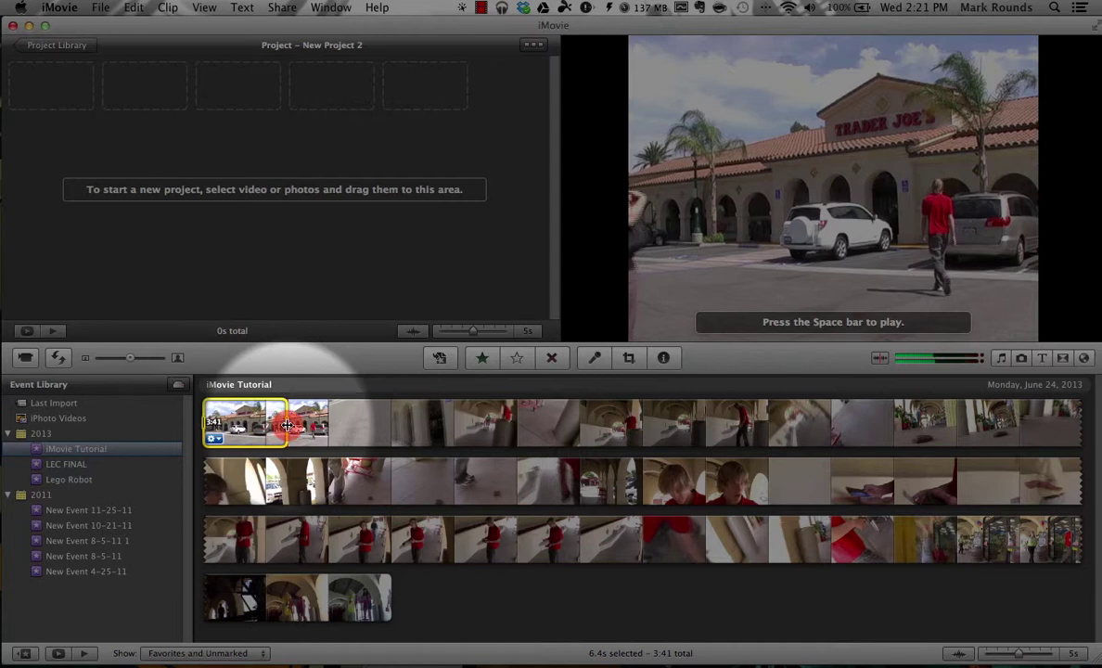
mouse_move(289, 425)
left_mouse_down()
mouse_move(269, 425)
mouse_move(284, 425)
left_mouse_up()
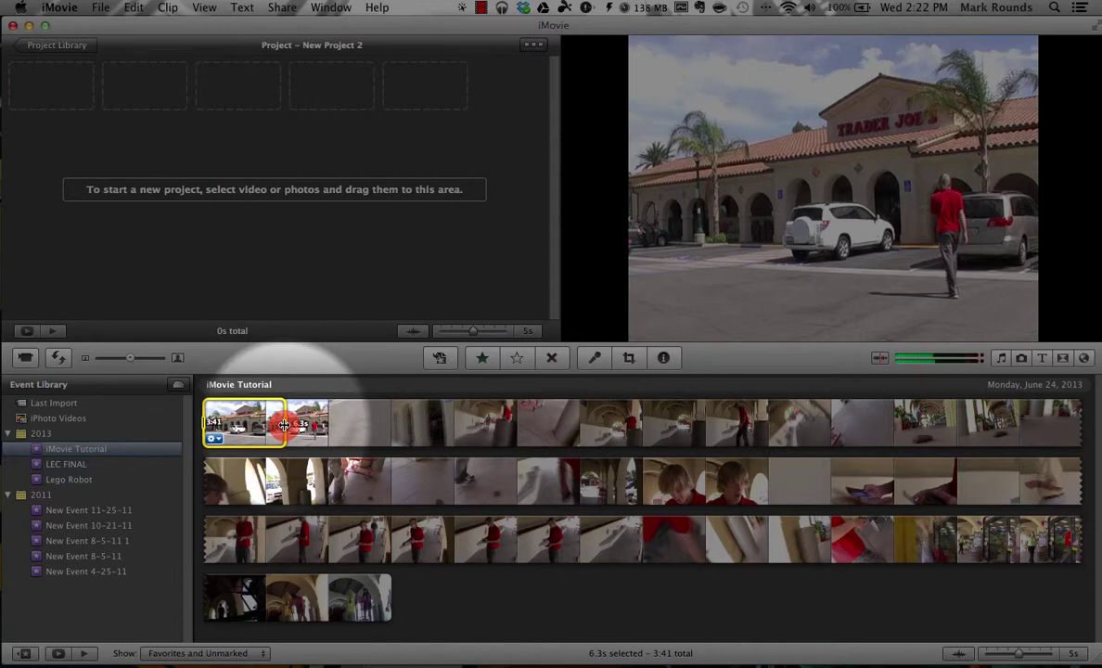
left_click_drag(284, 424, 285, 425)
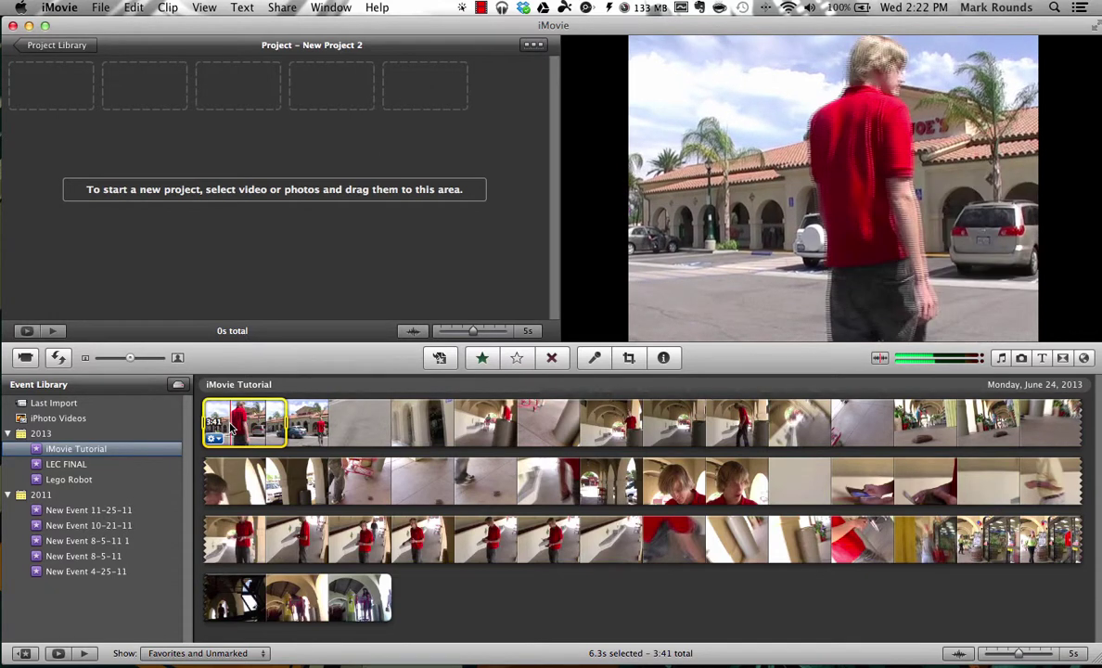
left_click_drag(234, 426, 194, 193)
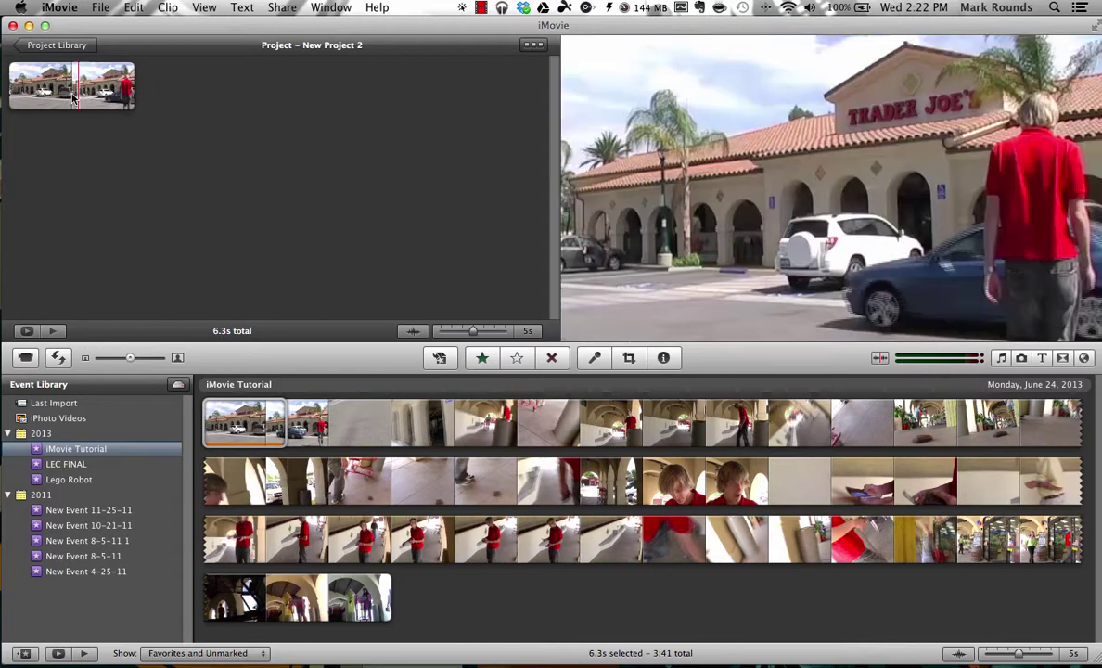
left_click(111, 155)
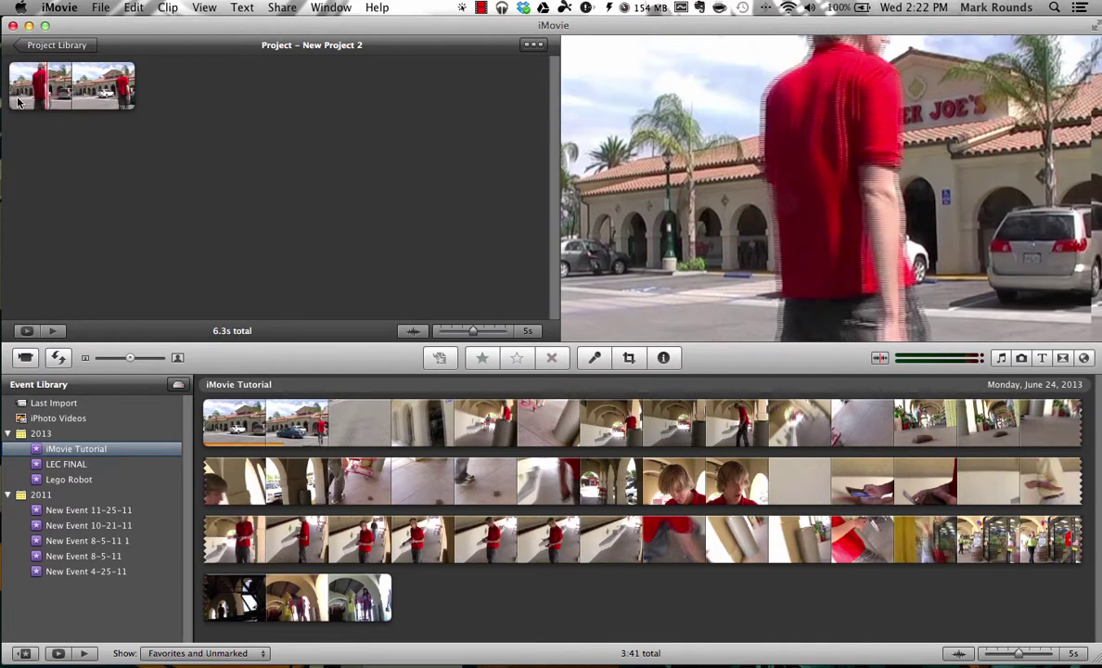
key("space")
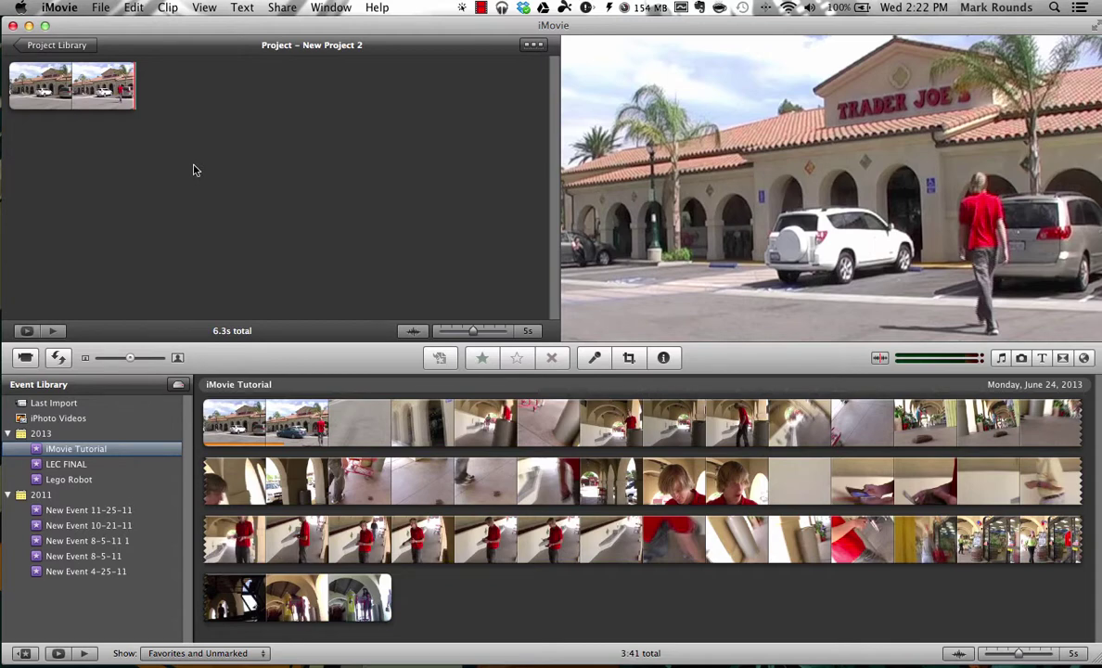
key("space")
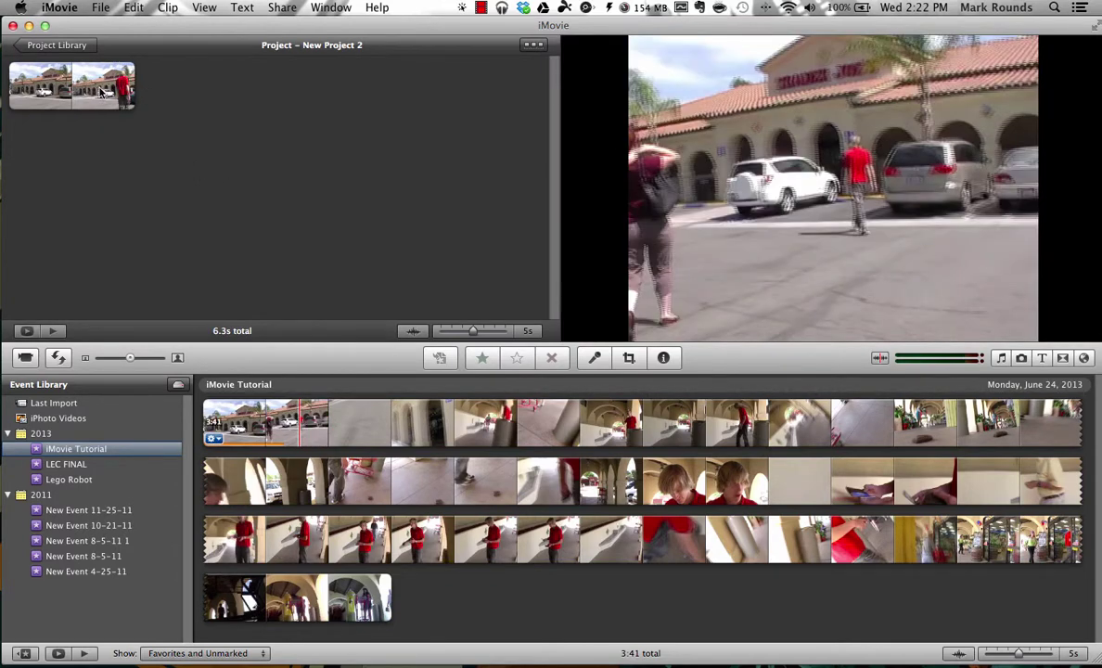
key("space")
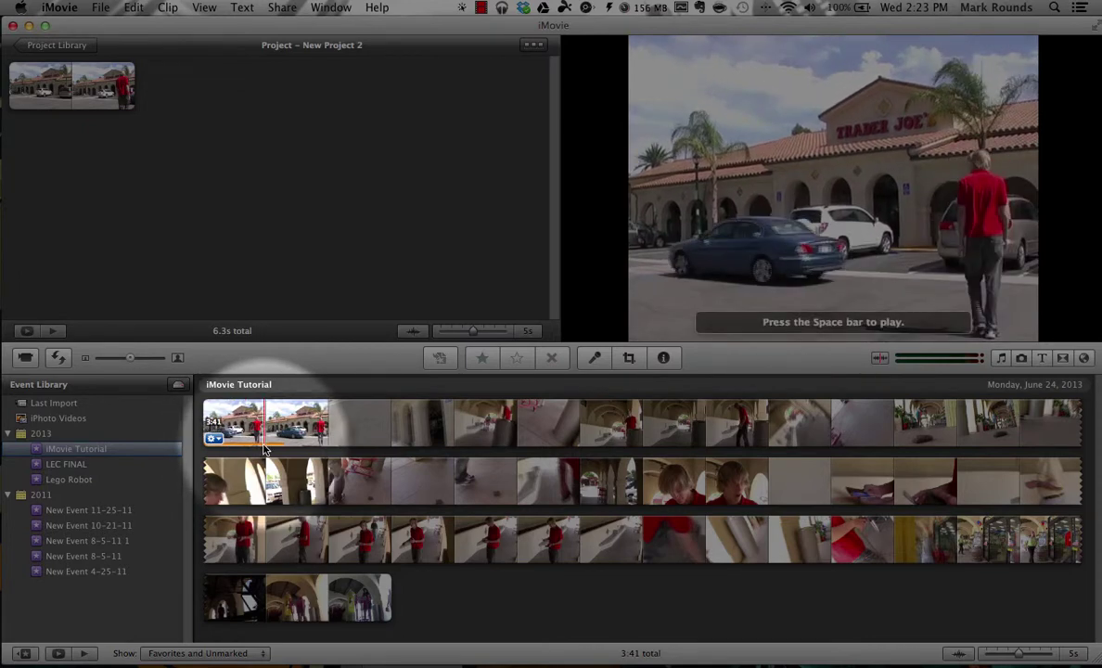
key("space")
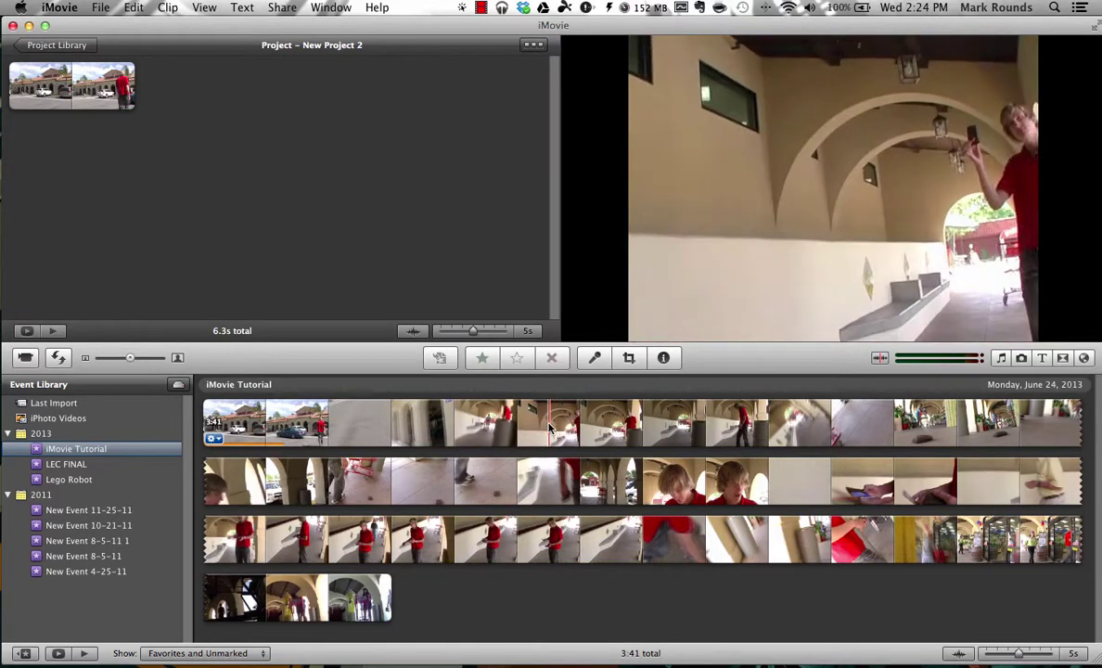
Play the footage and select the 3.6 seconds where the man bends down under the arches.
key("space")
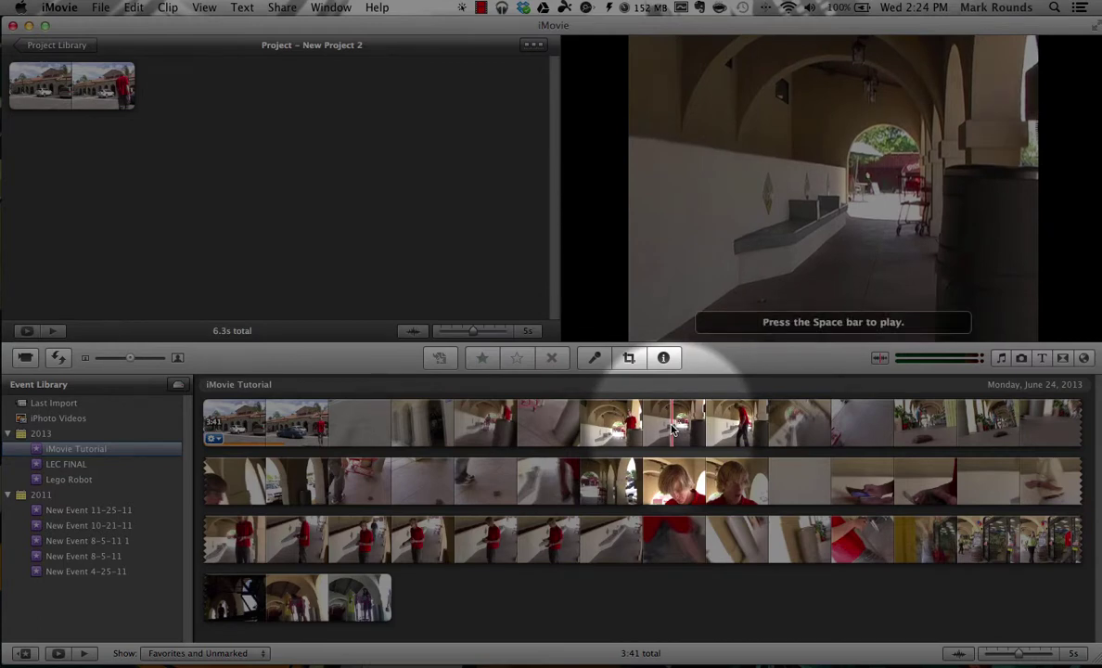
left_click(674, 428)
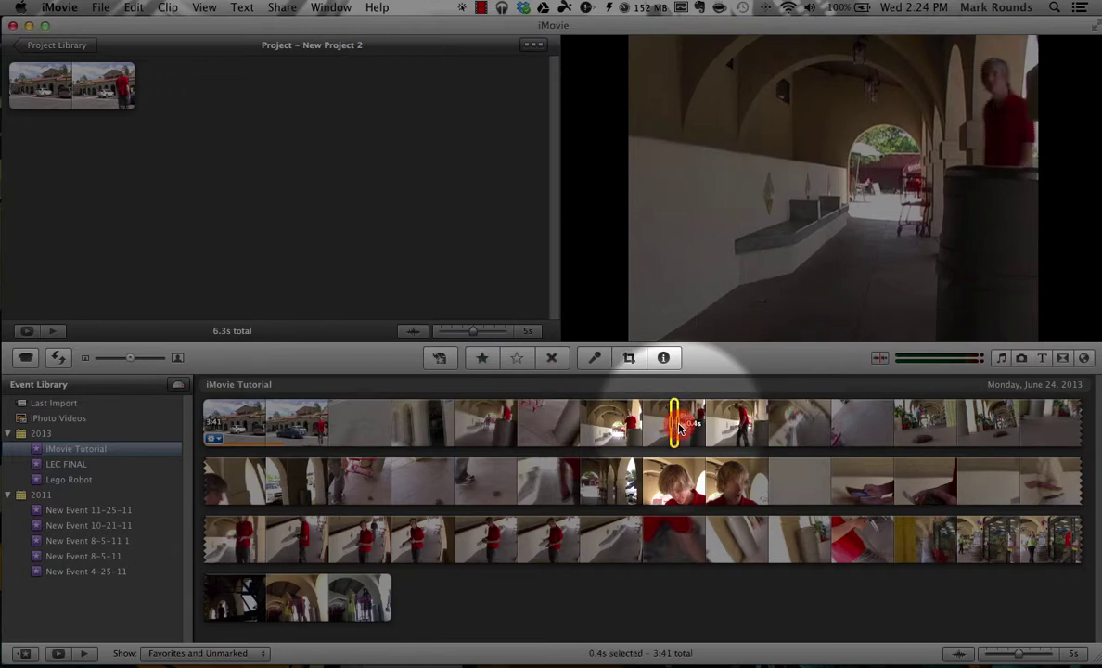
left_click_drag(680, 427, 719, 427)
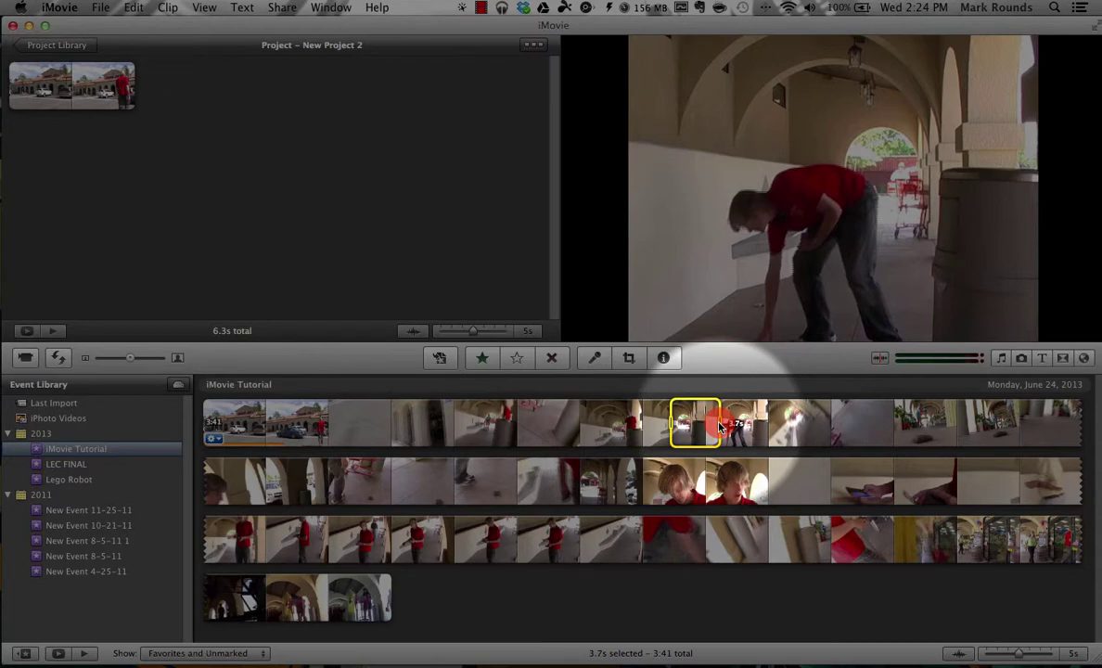
left_click_drag(720, 424, 385, 269)
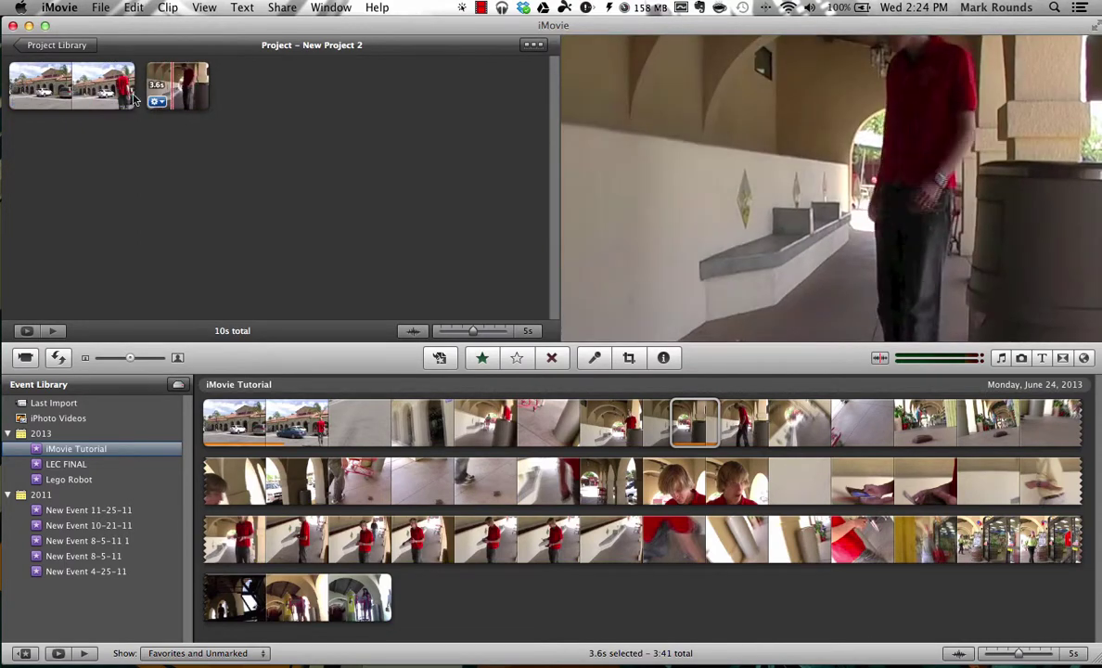
key("space")
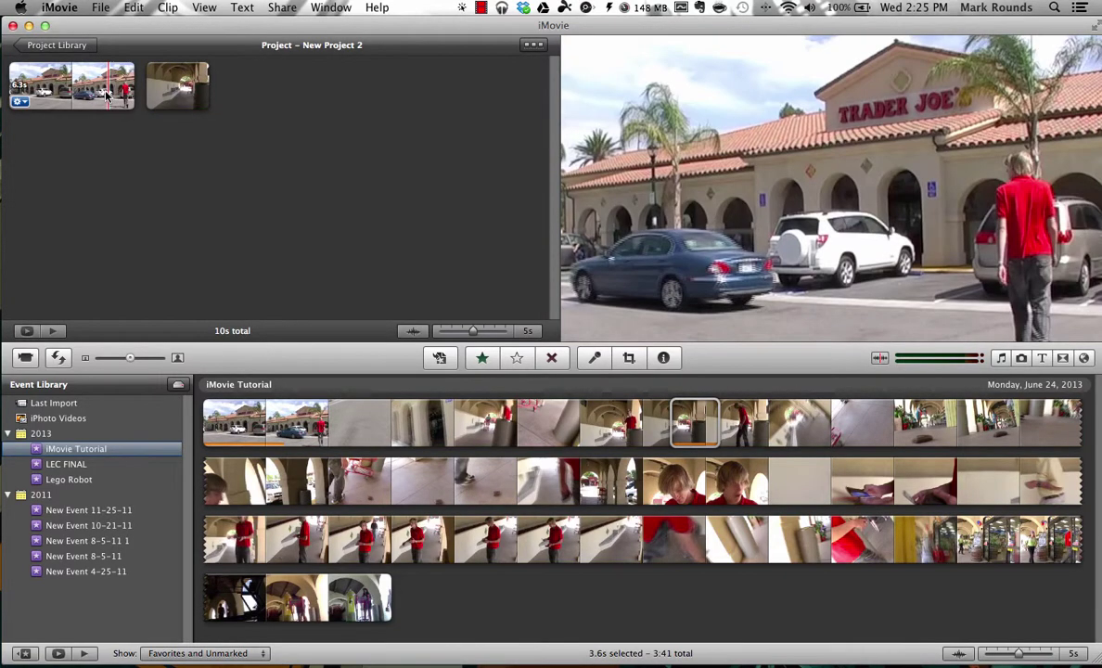
key("space")
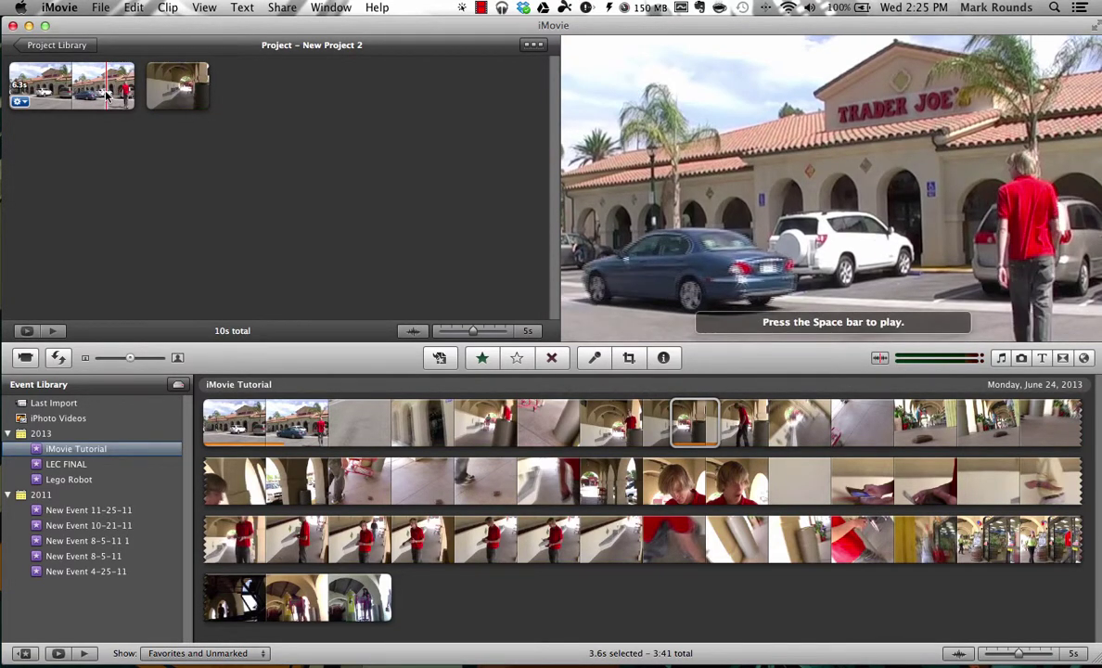
left_click(107, 93)
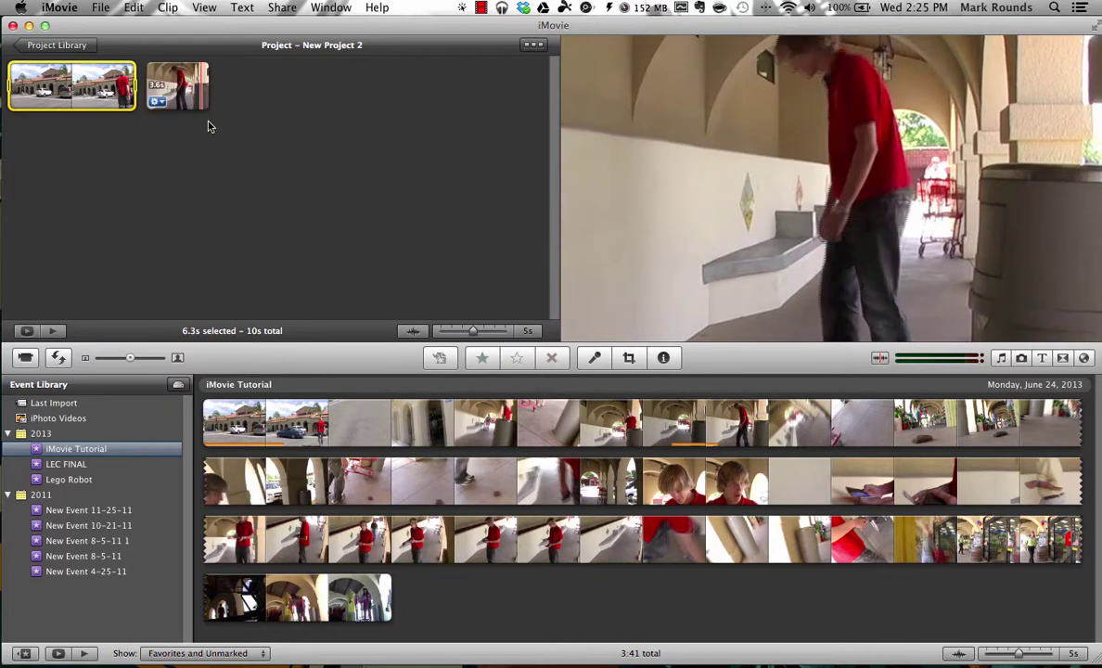
left_click(197, 114)
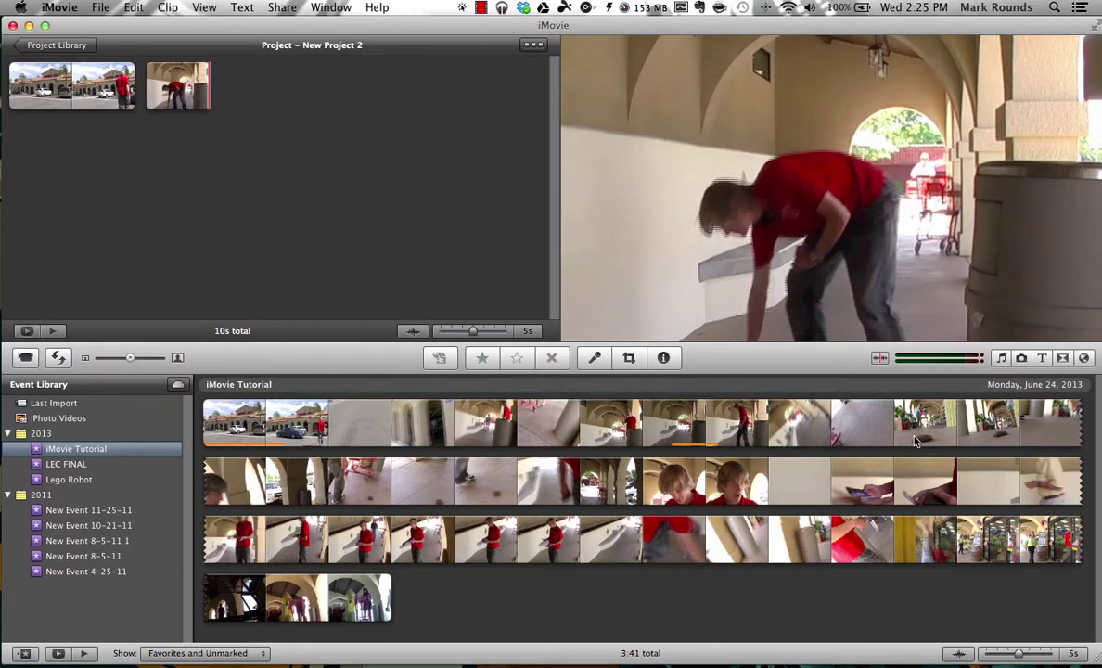
Select about 3 seconds of the wallet-on-floor footage and append it after the second project clip.
left_click(826, 434)
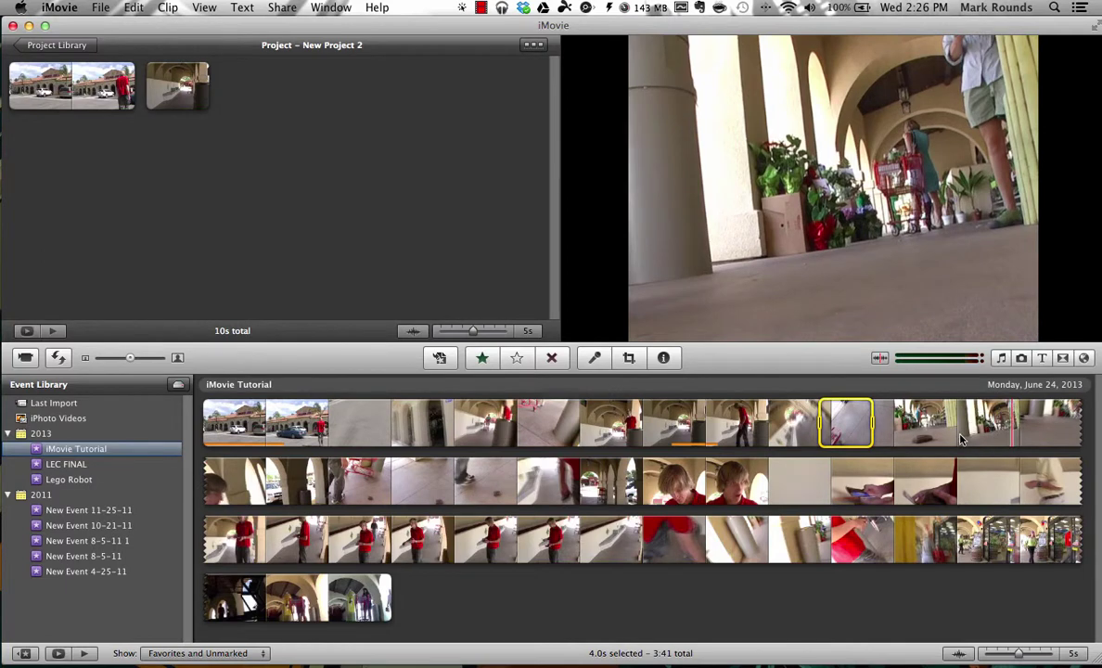
key("space")
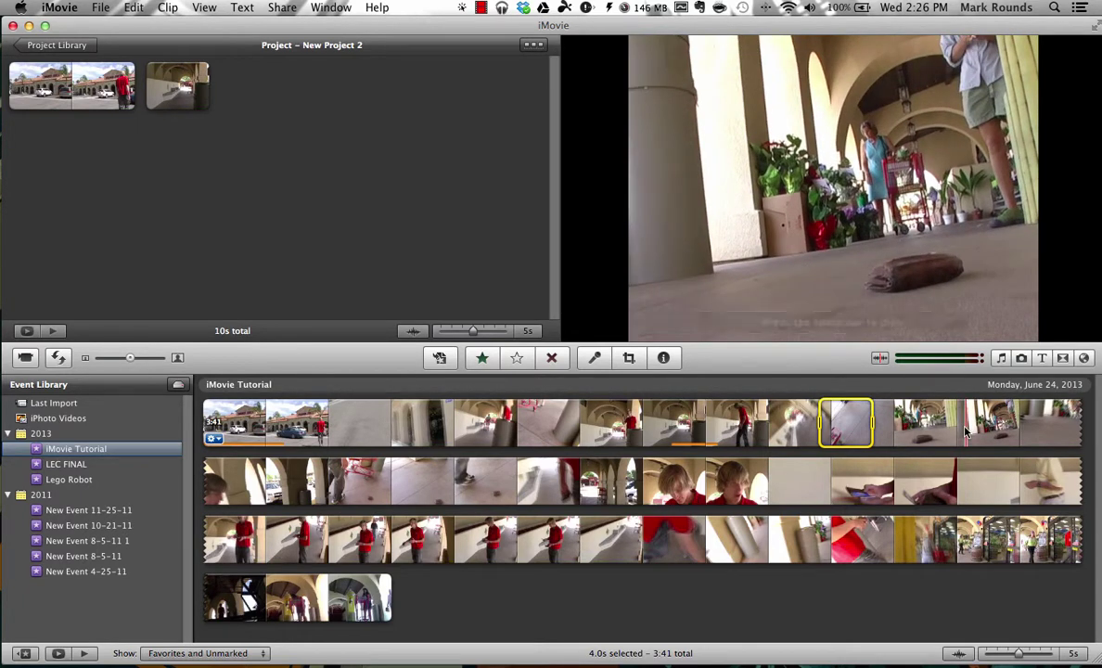
left_click_drag(965, 430, 1003, 439)
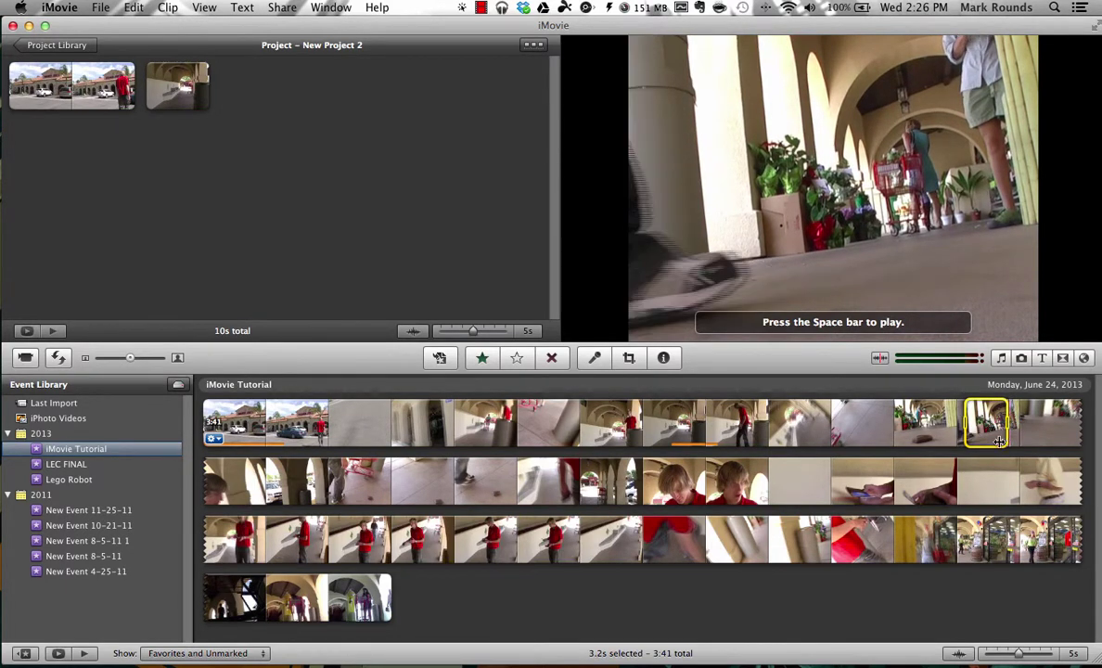
left_click_drag(389, 134, 315, 126)
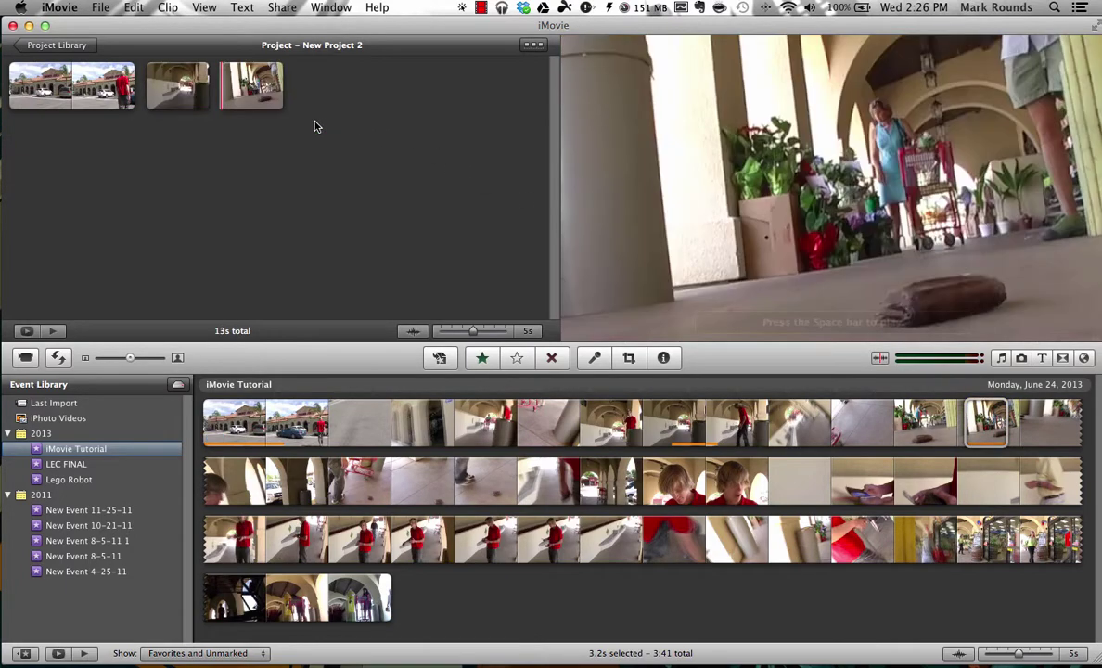
Play New Project 2 from its first clip.
left_click(53, 96)
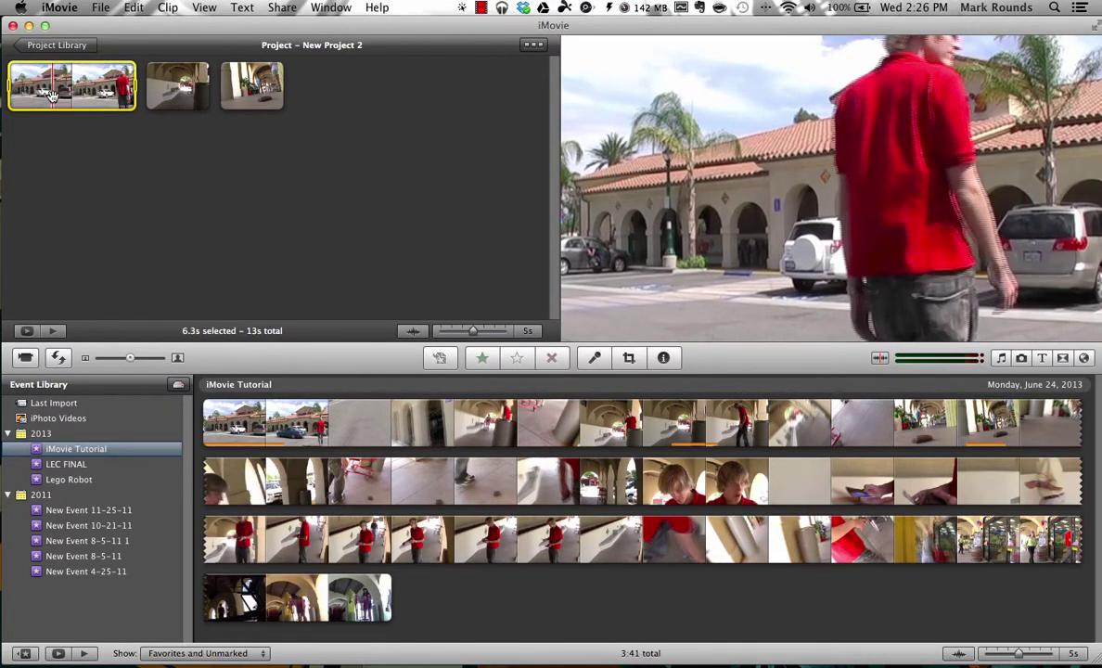
key("space")
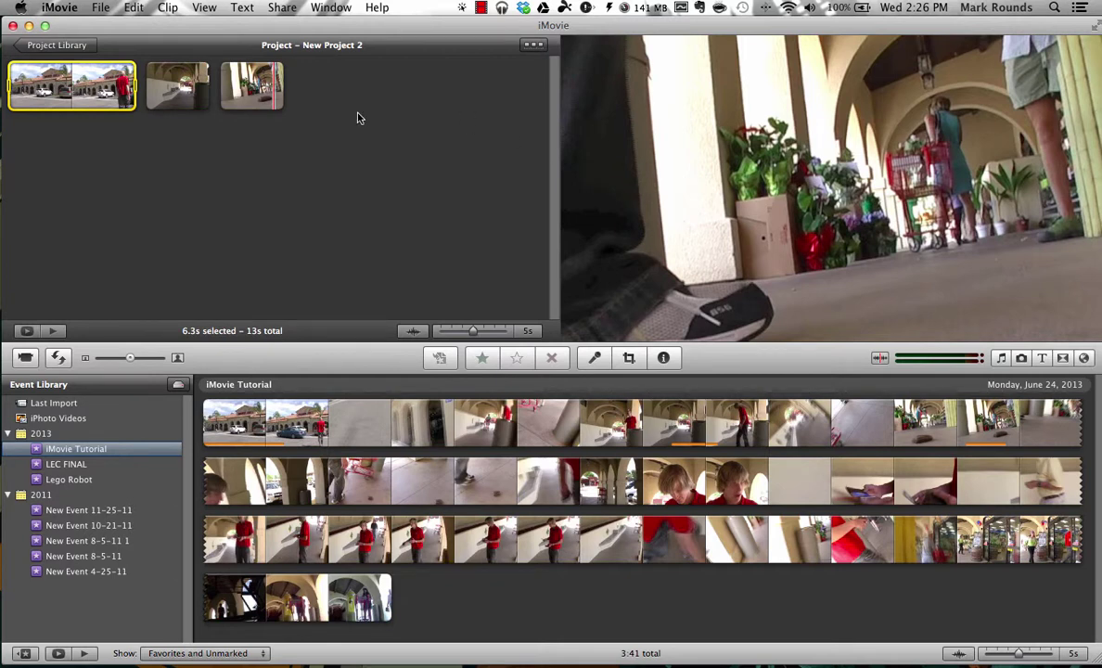
mouse_move(277, 106)
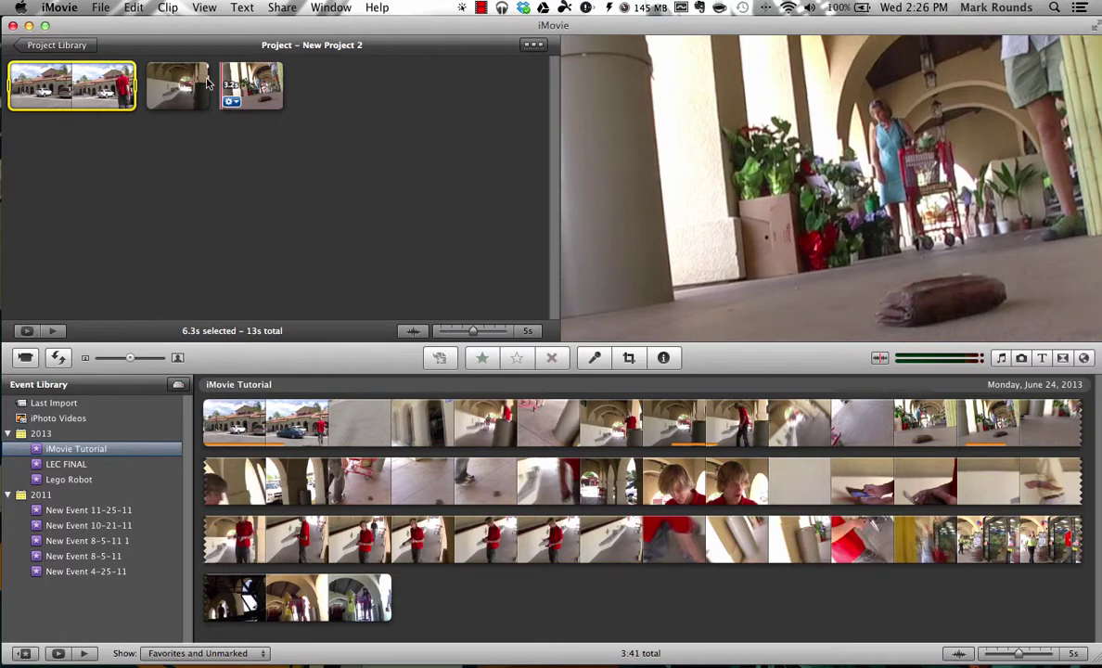
Mark the last 1.3 seconds of the wallet-pickup clip and preview the edit around it.
left_click(207, 83)
left_click(191, 83)
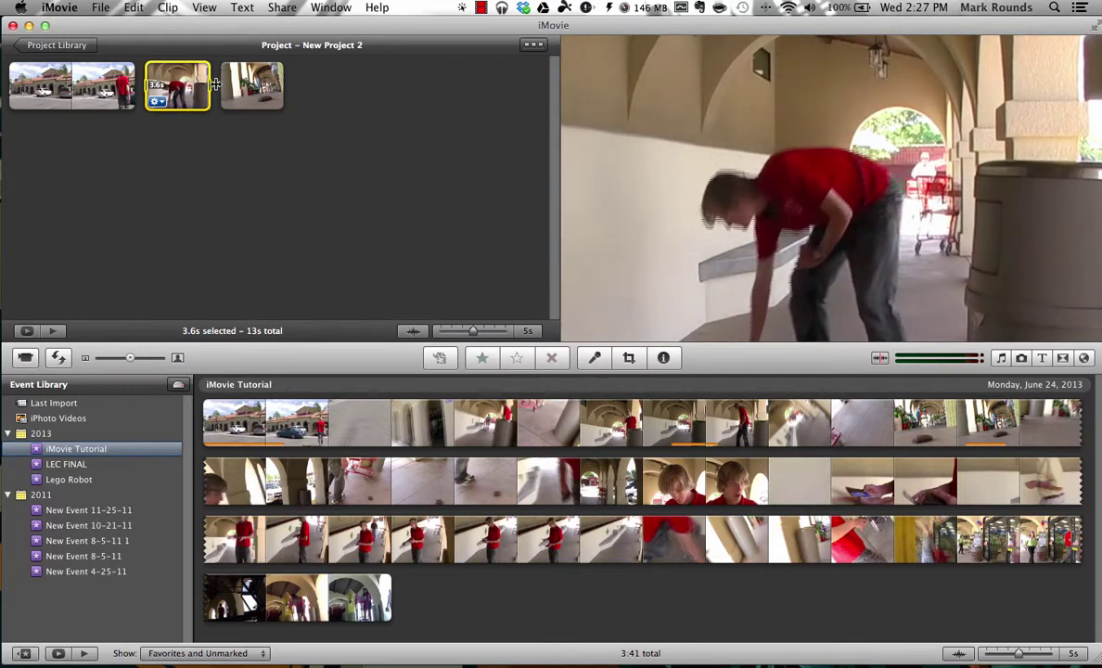
mouse_move(230, 88)
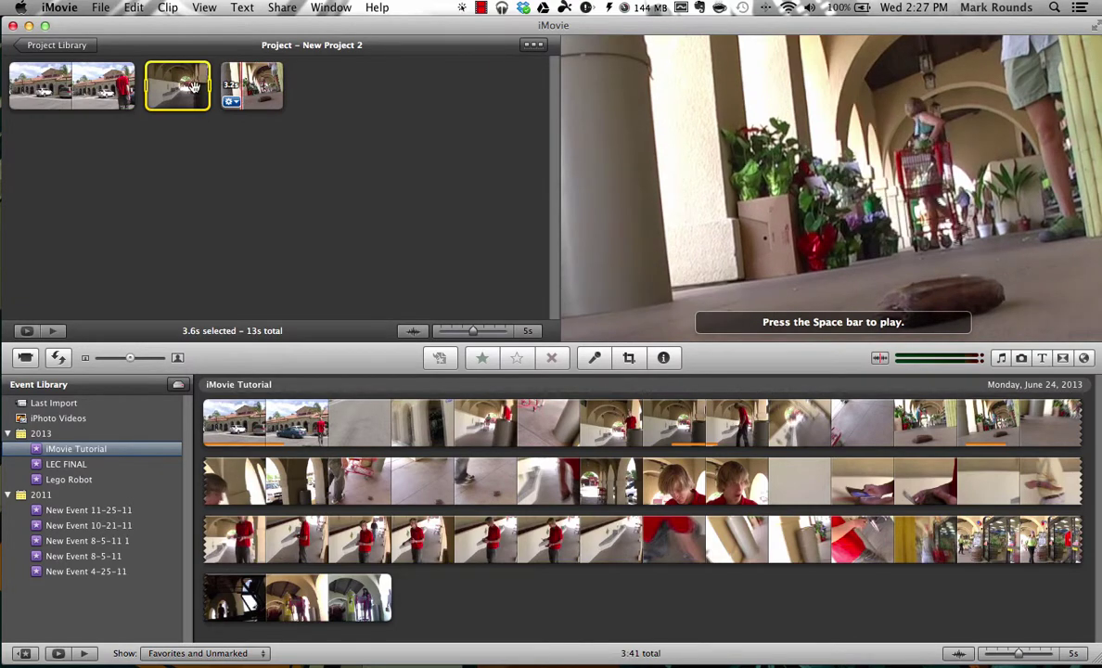
mouse_move(194, 88)
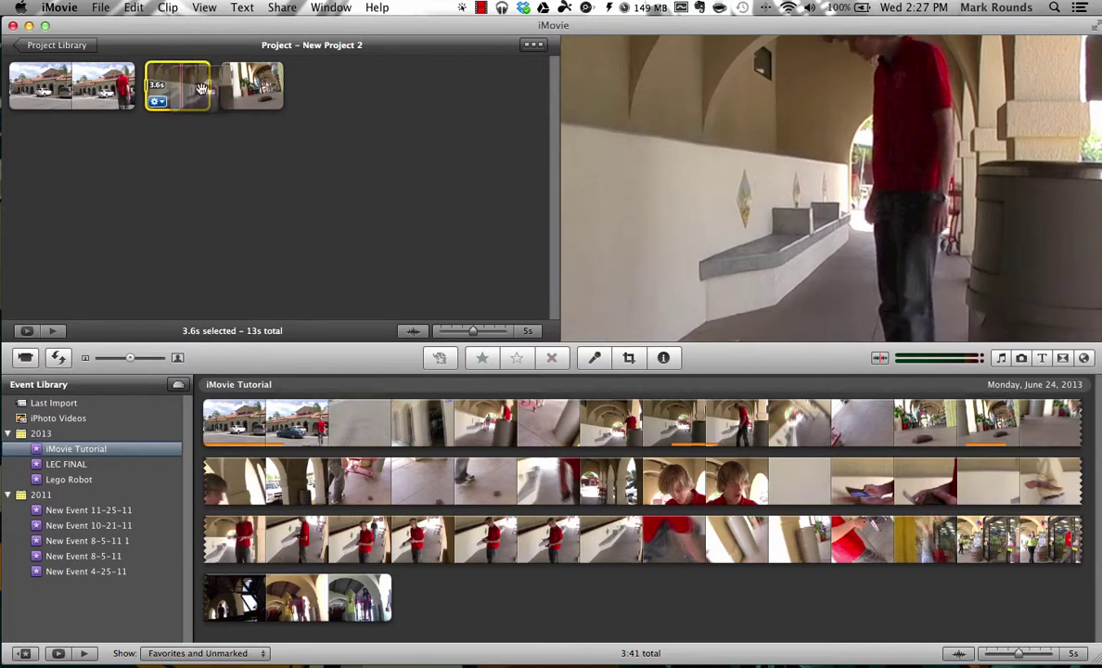
left_click(185, 141)
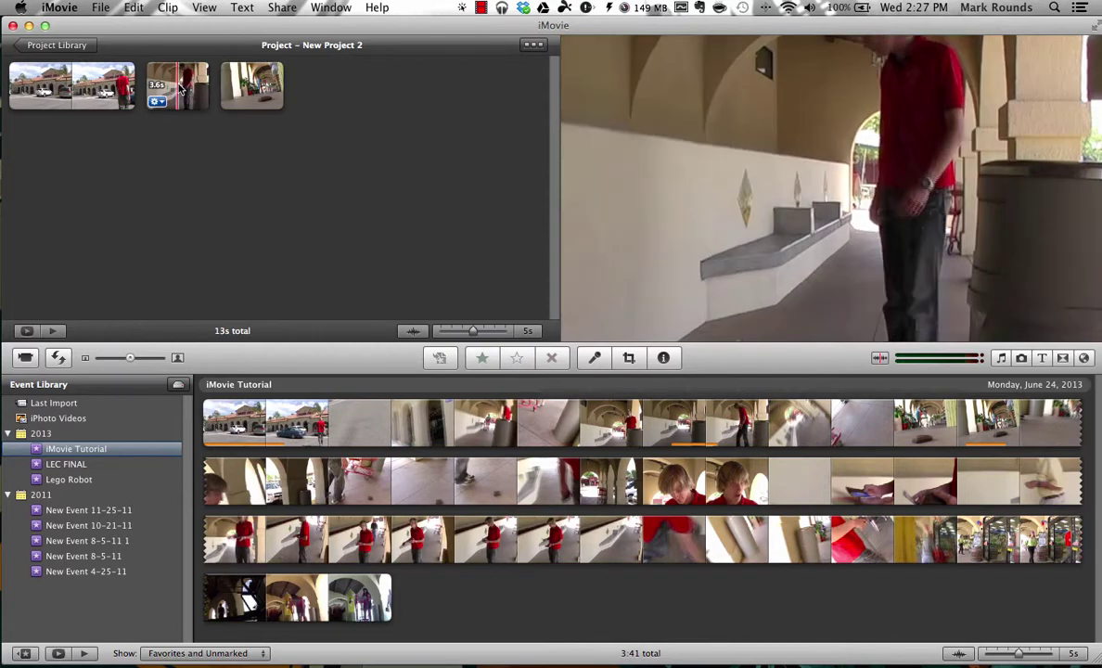
left_click_drag(185, 87, 211, 88)
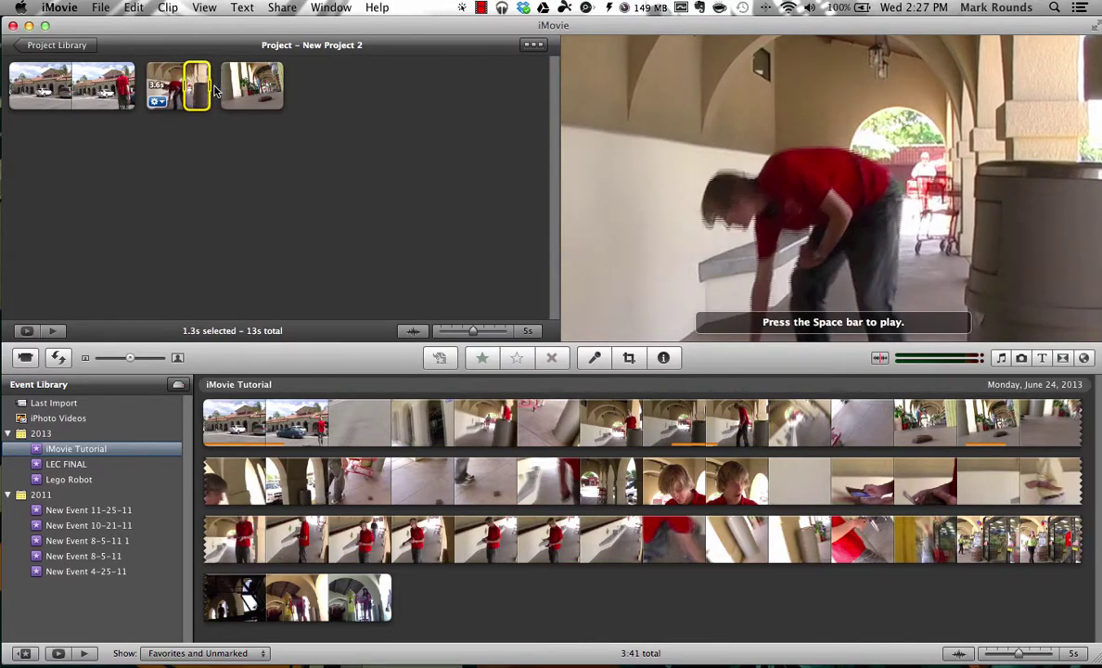
key("space")
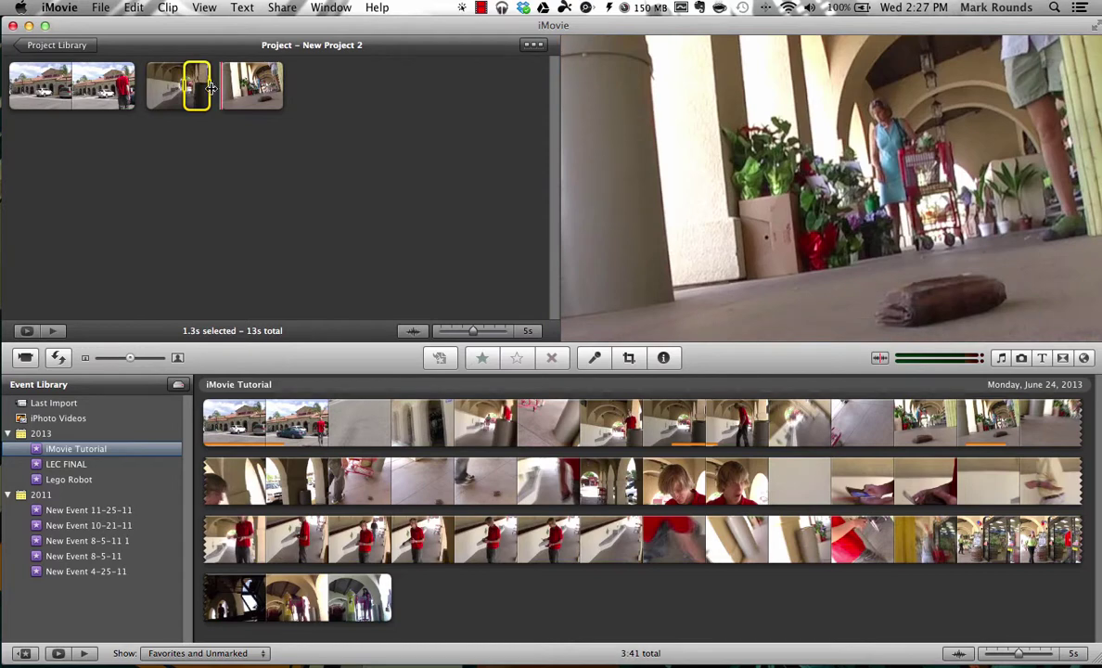
Delete the marked 1.3-second range, leaving the pickup clip at 2.2 seconds.
right_click(202, 93)
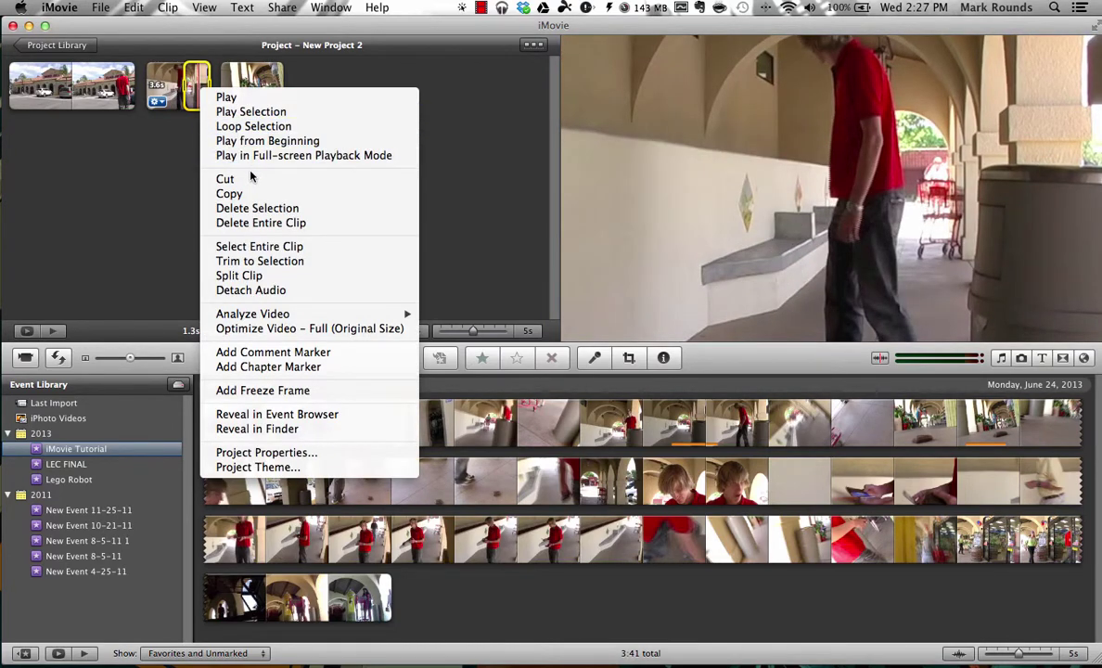
left_click(270, 216)
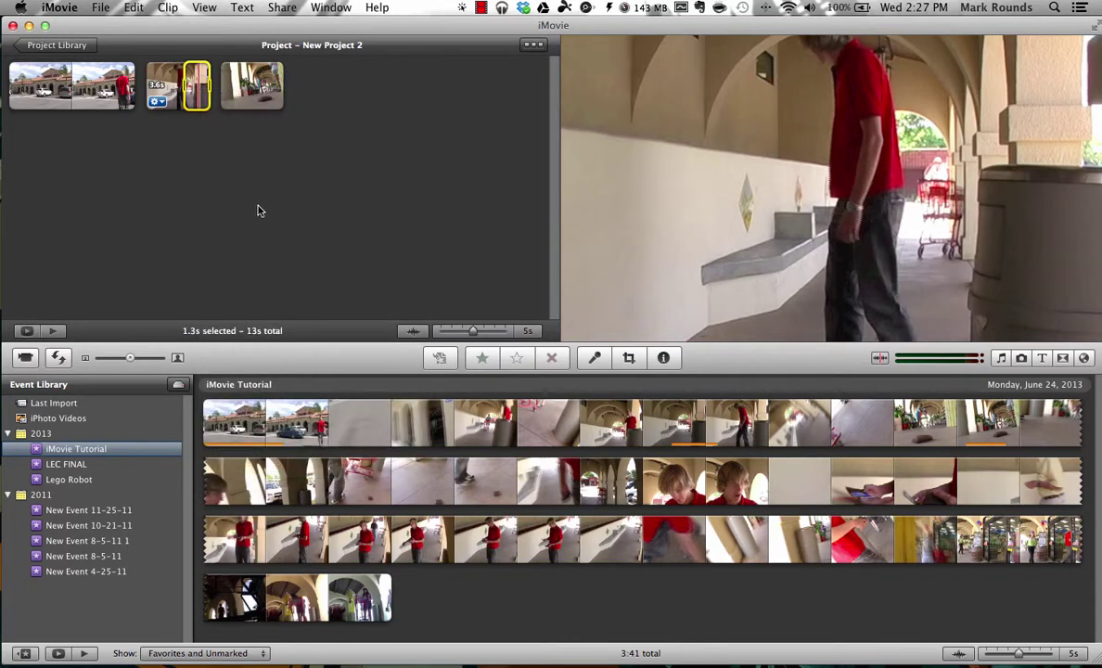
key("Delete")
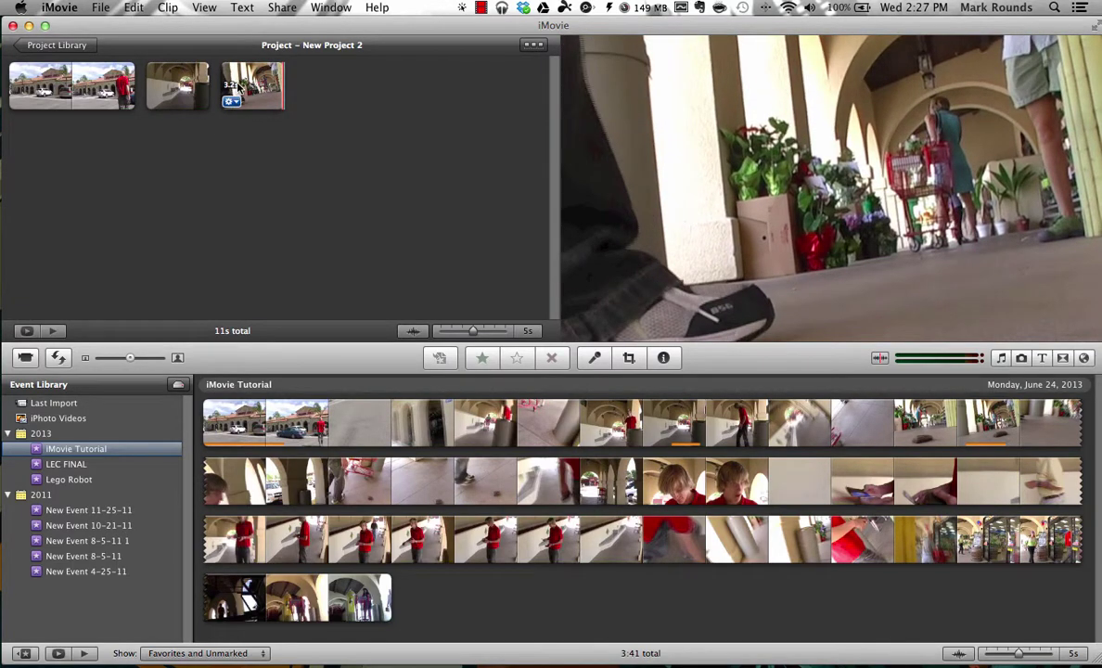
Select and delete the first 0.9 seconds of the wallet close-up clip, leaving 10s total.
left_click(231, 101)
left_click(209, 163)
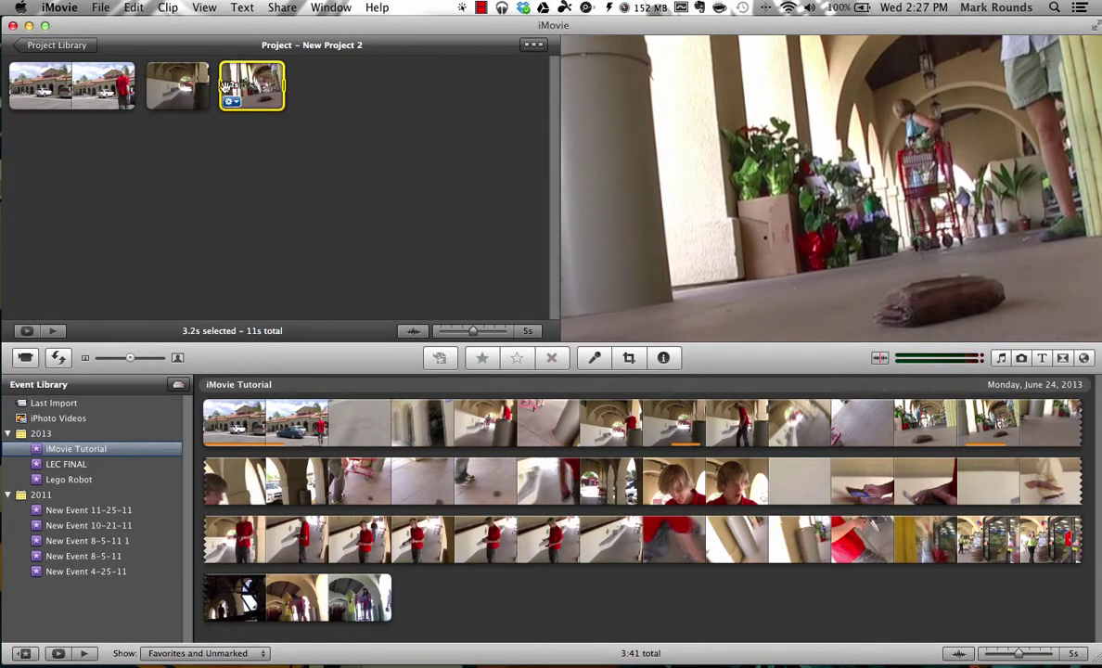
left_click(254, 185)
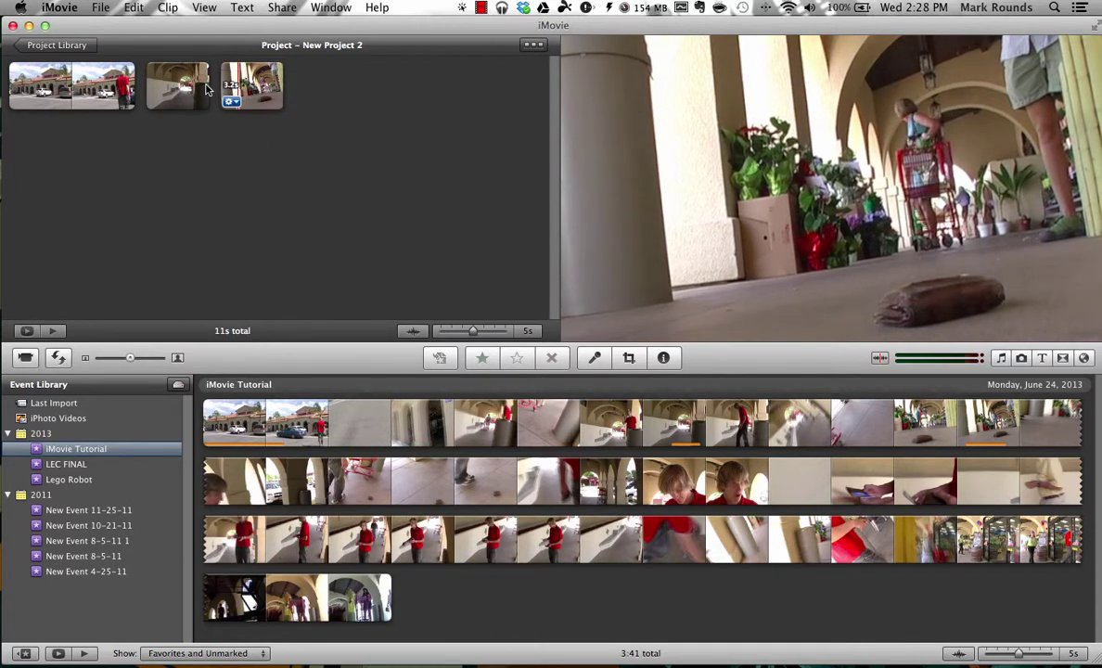
left_click_drag(221, 89, 240, 88)
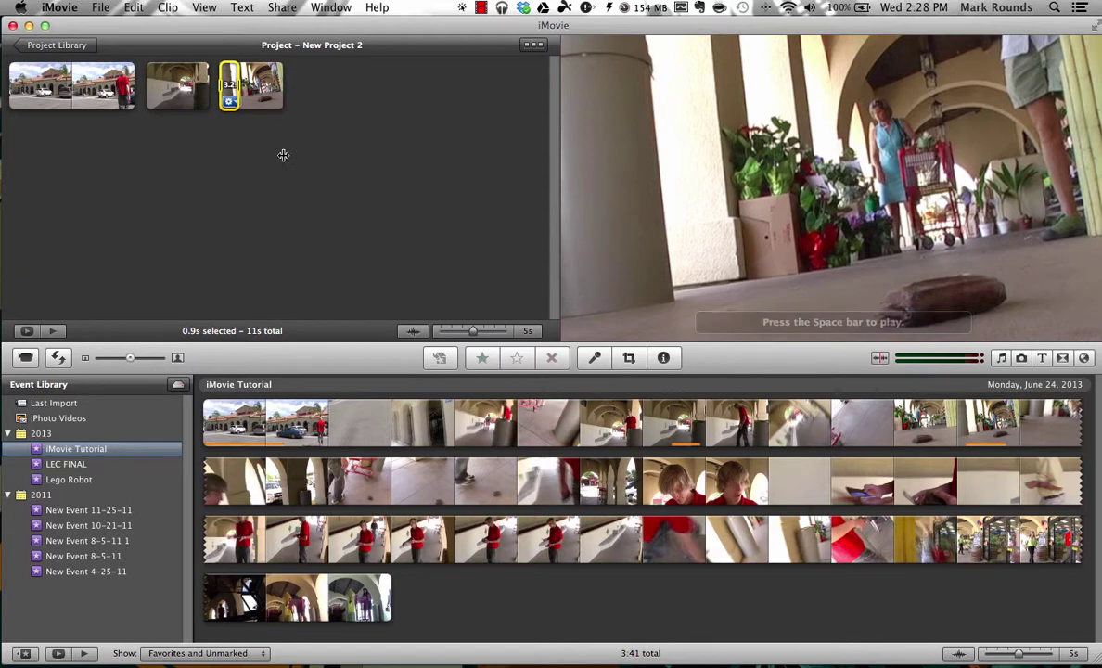
key("Delete")
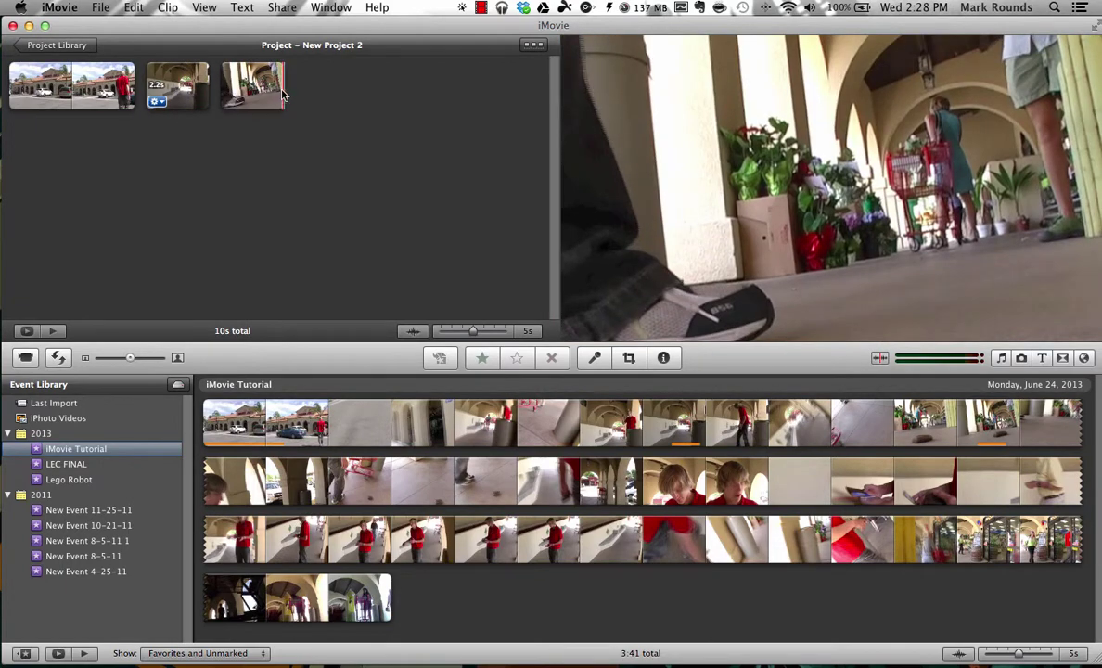
left_click(171, 88)
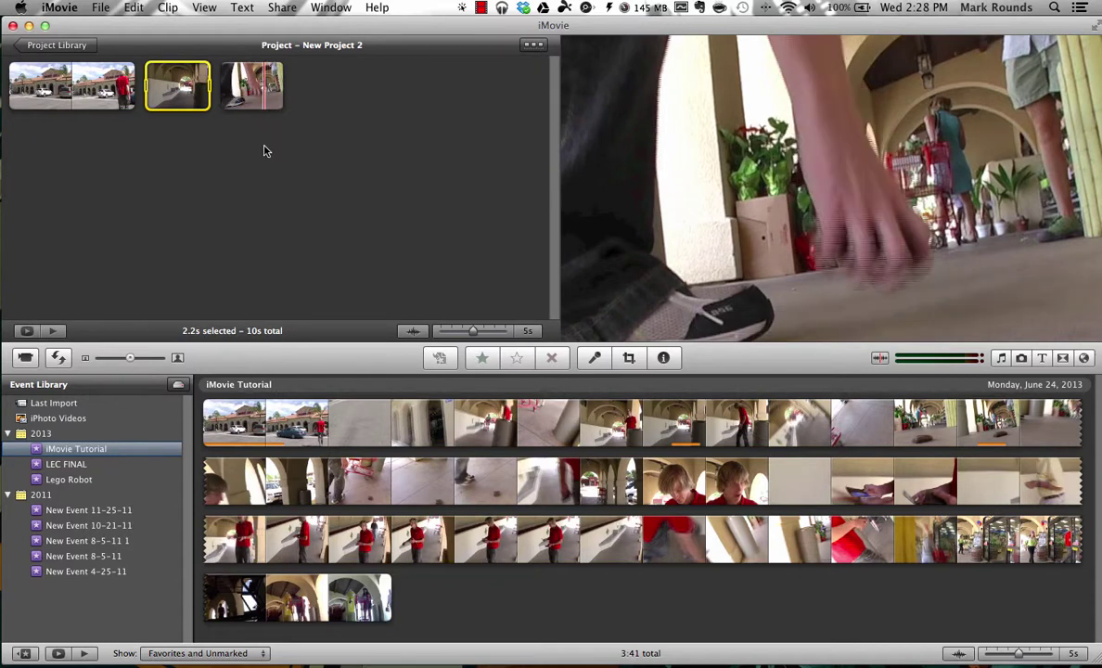
key("space")
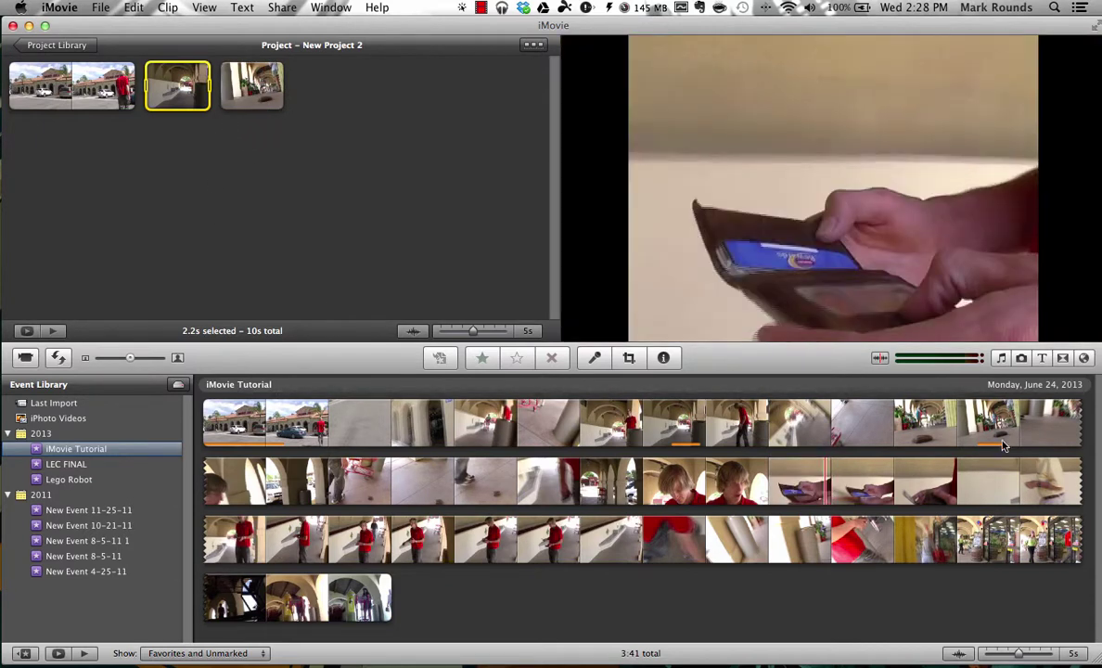